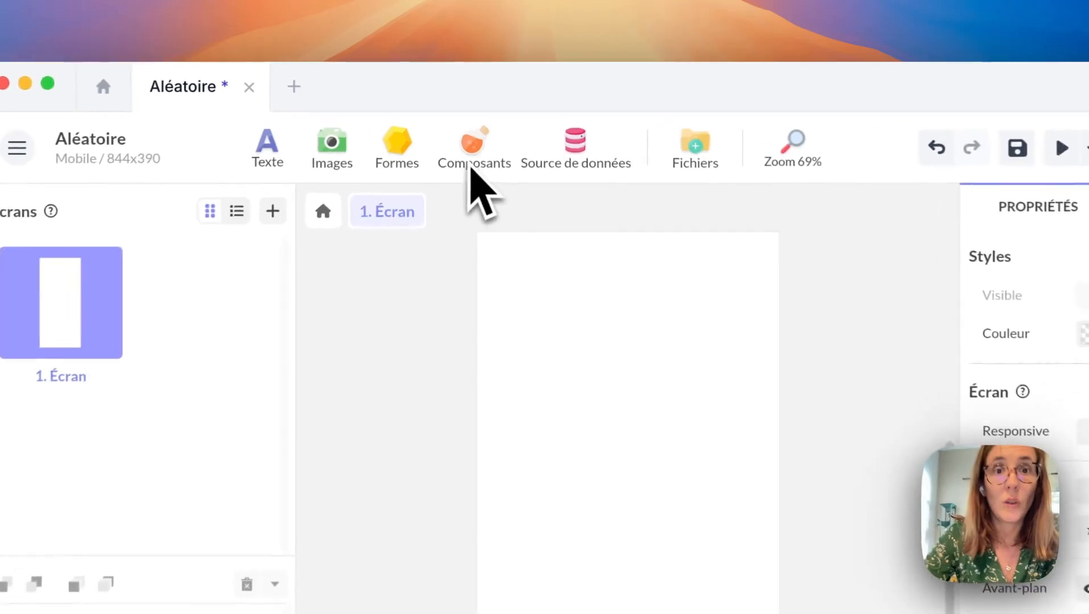
Add a Multi-états component to the screen and stretch its height to 348.
left_click(472, 165)
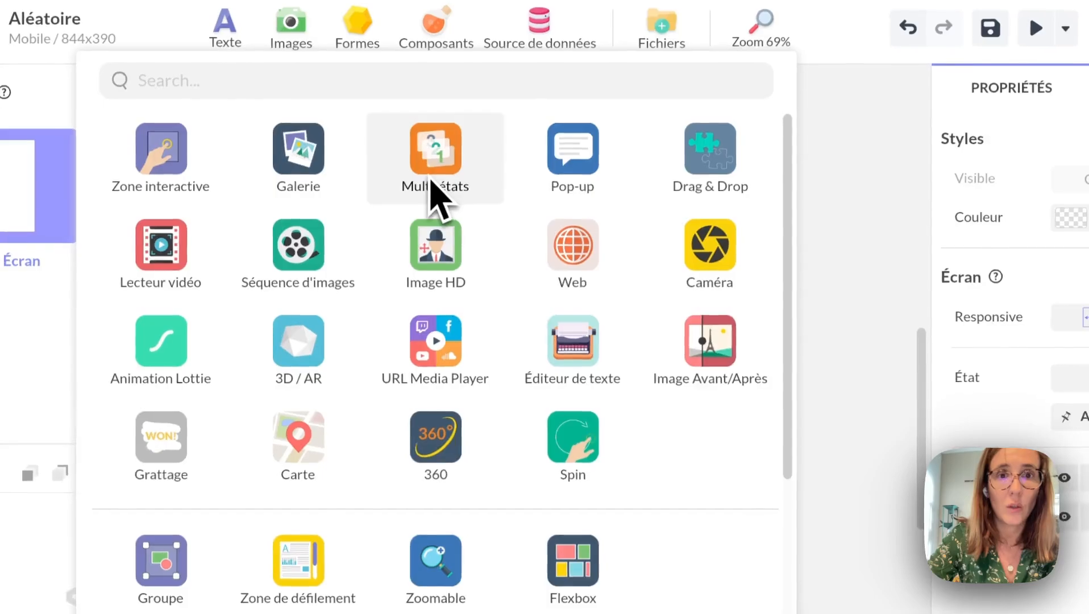
left_click(472, 287)
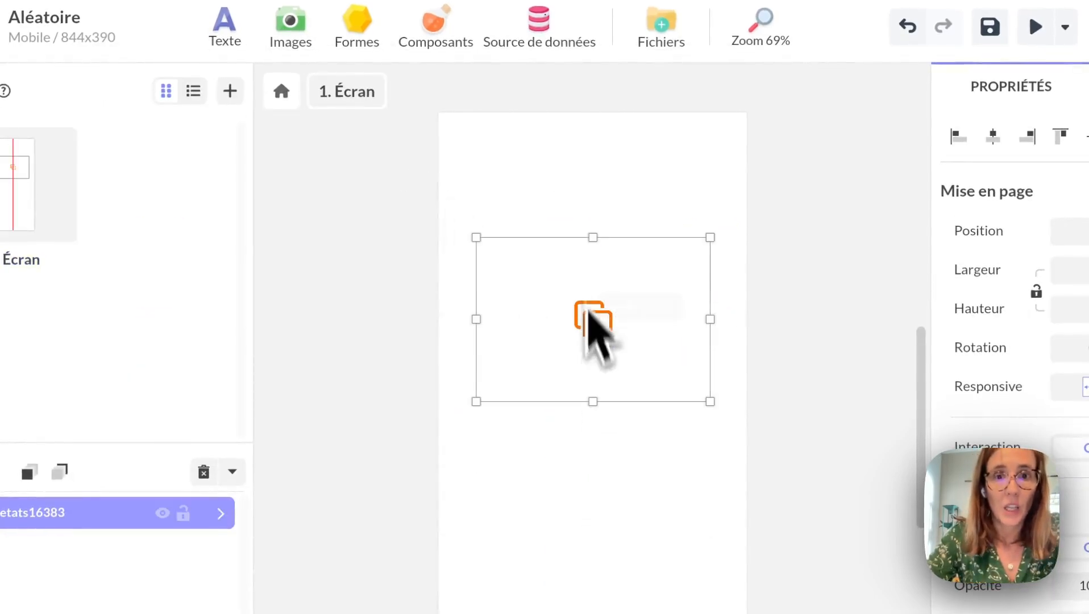
left_click_drag(592, 401, 593, 512)
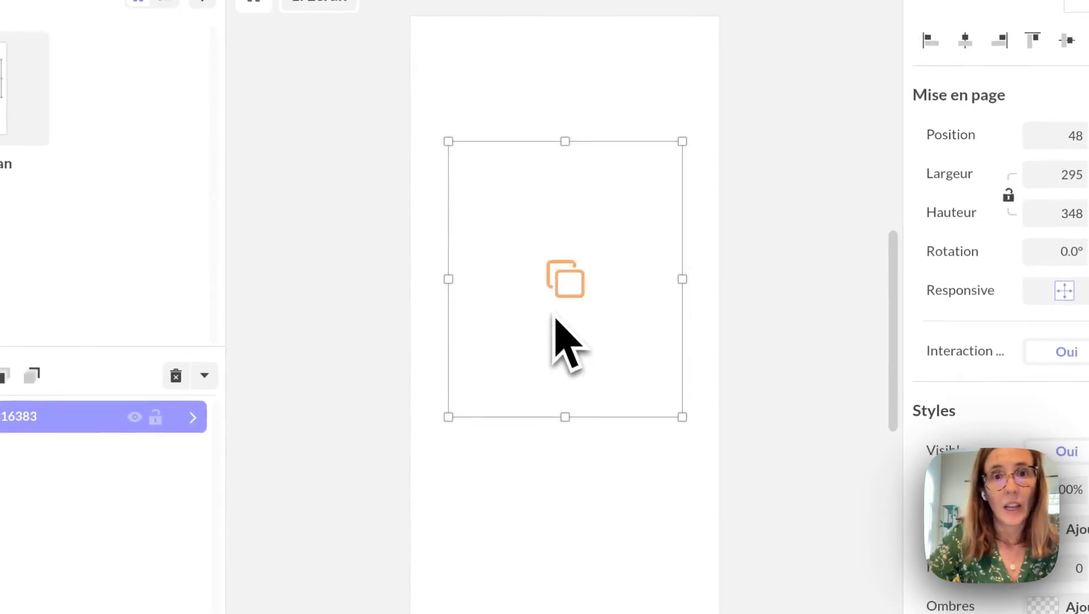
Open the multi-state component and add a rectangle to its first state, extending it to fill the whole 295 × 348 frame.
double_click(565, 341)
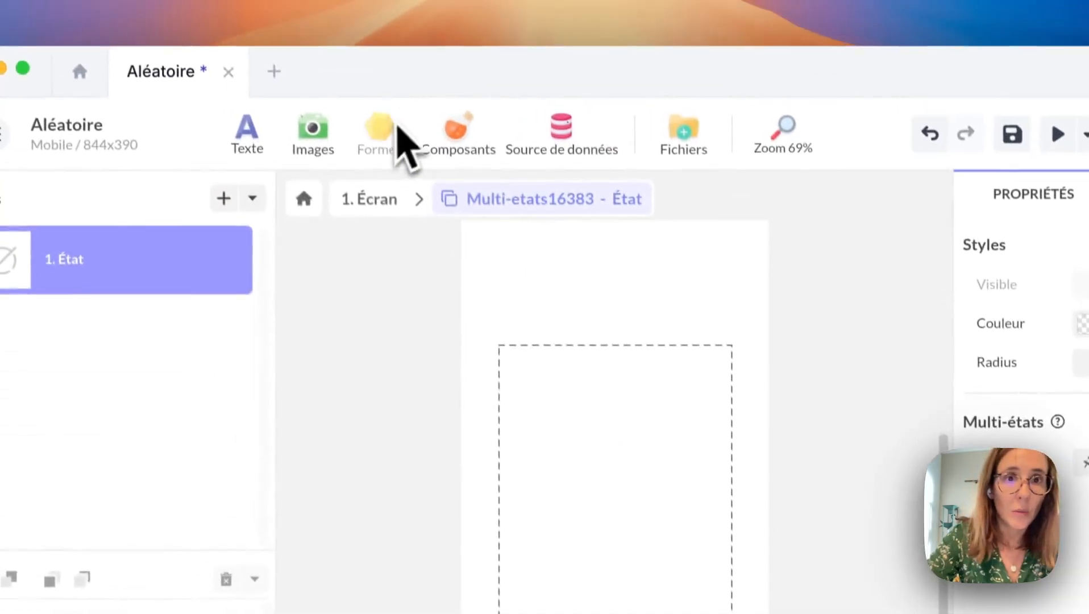
left_click(383, 149)
left_click(309, 217)
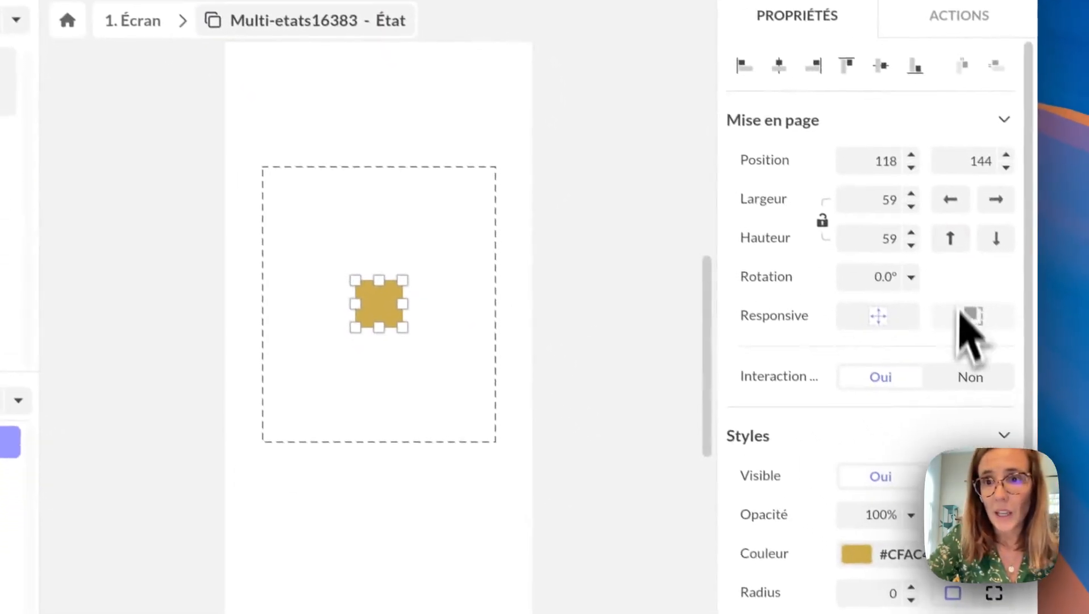
left_click(1013, 284)
left_click(1060, 284)
left_click(941, 227)
left_click(987, 227)
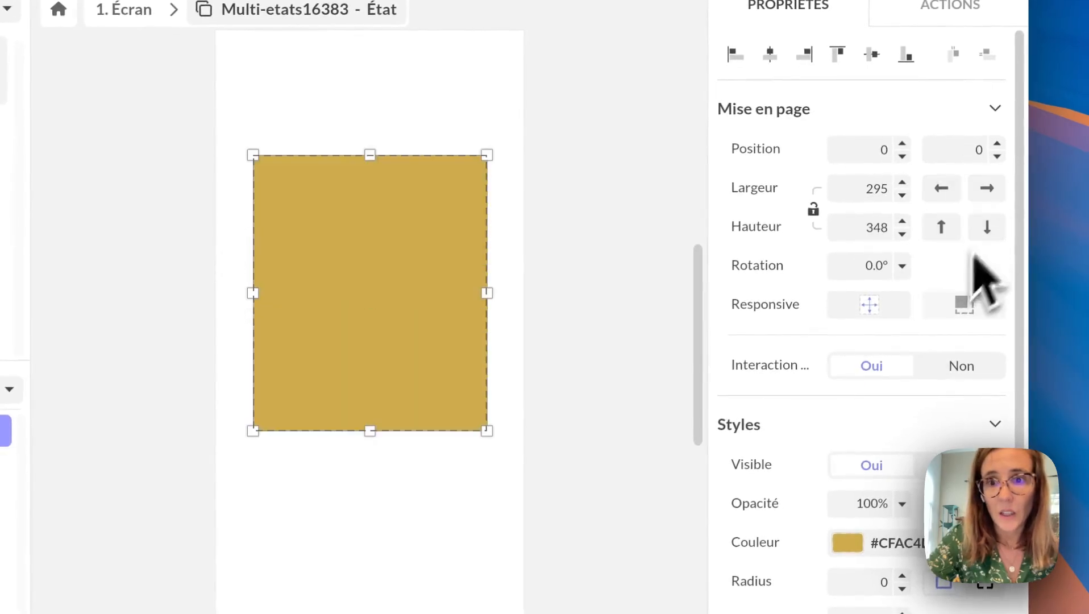
Style the rectangle as a card with white fill #FFFFFF, corner radius 20 and border 2.
scroll(841, 471, "down", 5)
left_click(900, 336)
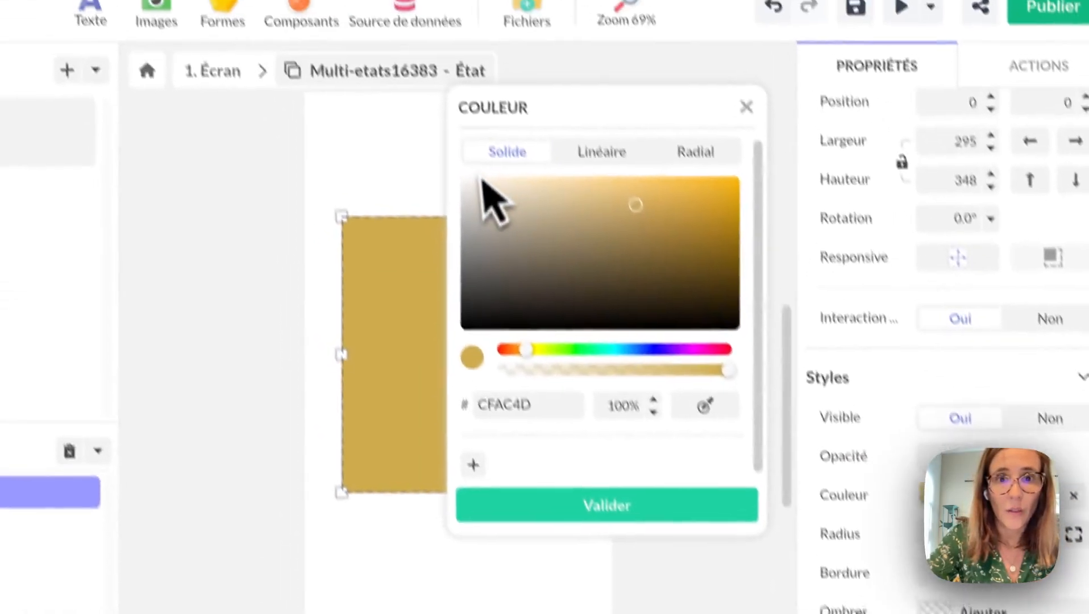
mouse_move(488, 225)
left_mouse_down()
mouse_move(493, 244)
mouse_move(480, 215)
left_mouse_up()
left_click(601, 542)
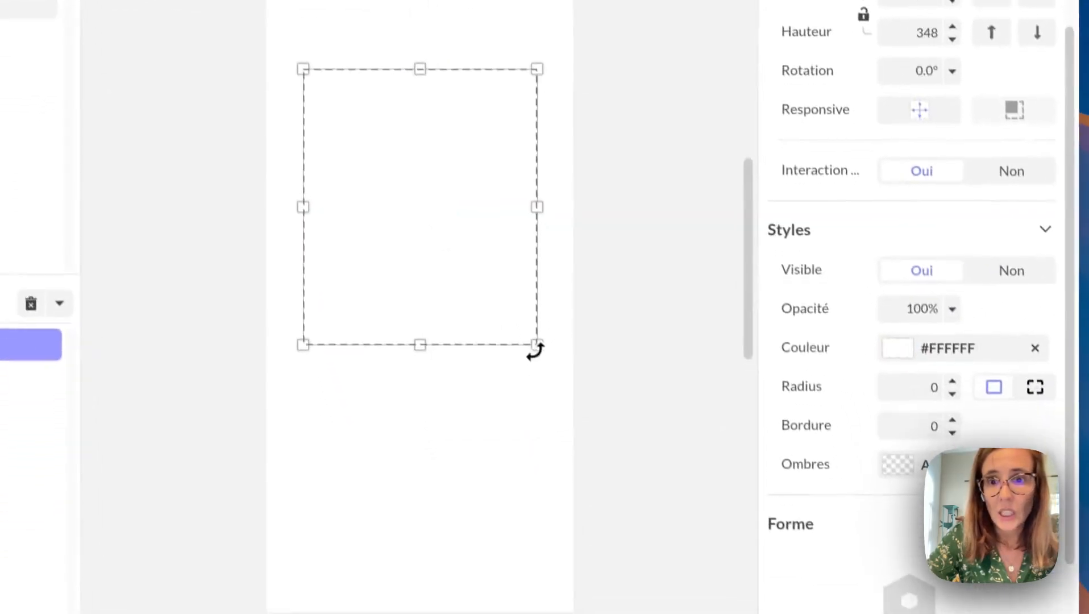
left_click(902, 329)
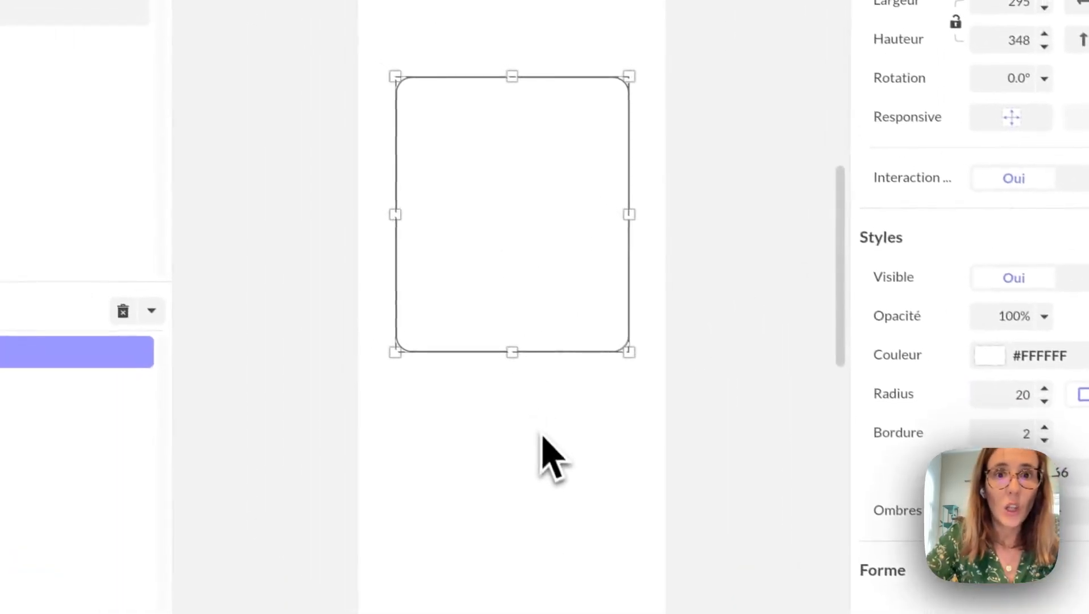
left_click(397, 330)
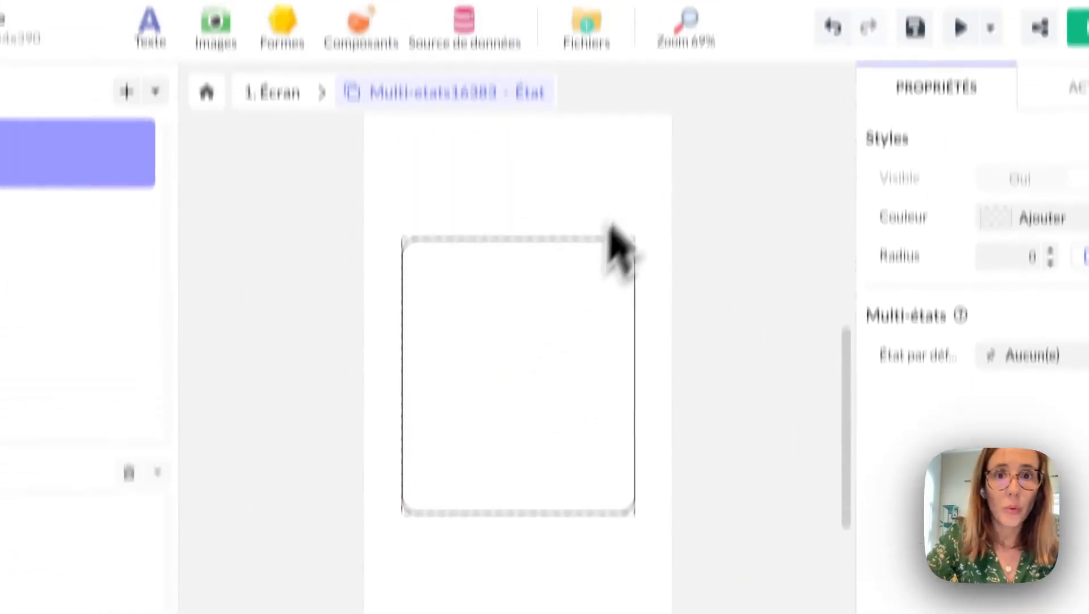
Place the apple.png image from the project files at the centre of the card.
left_click(571, 131)
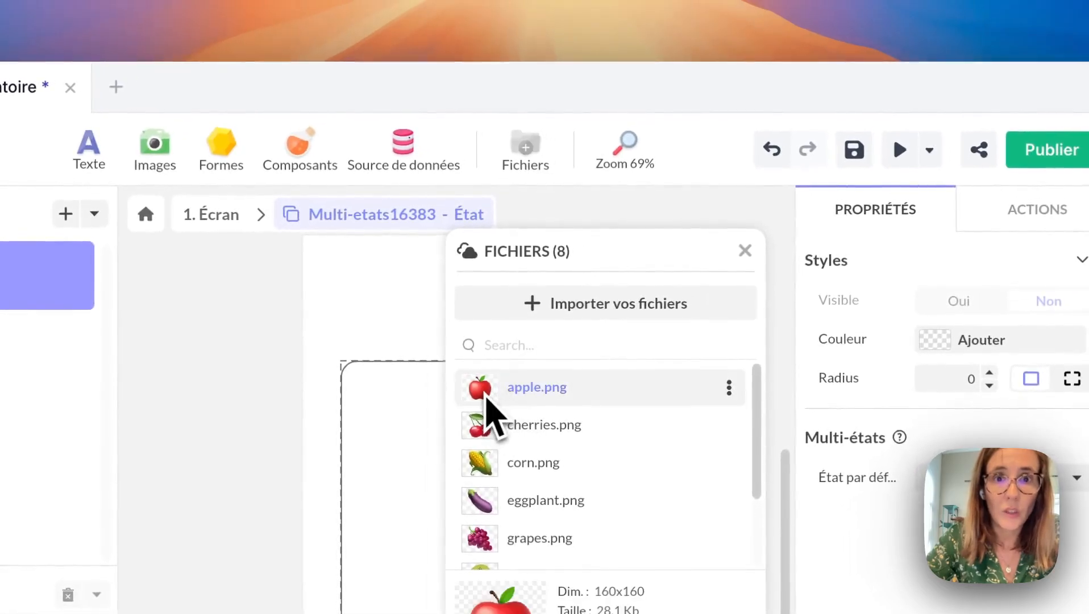
left_click(531, 370)
left_click(744, 251)
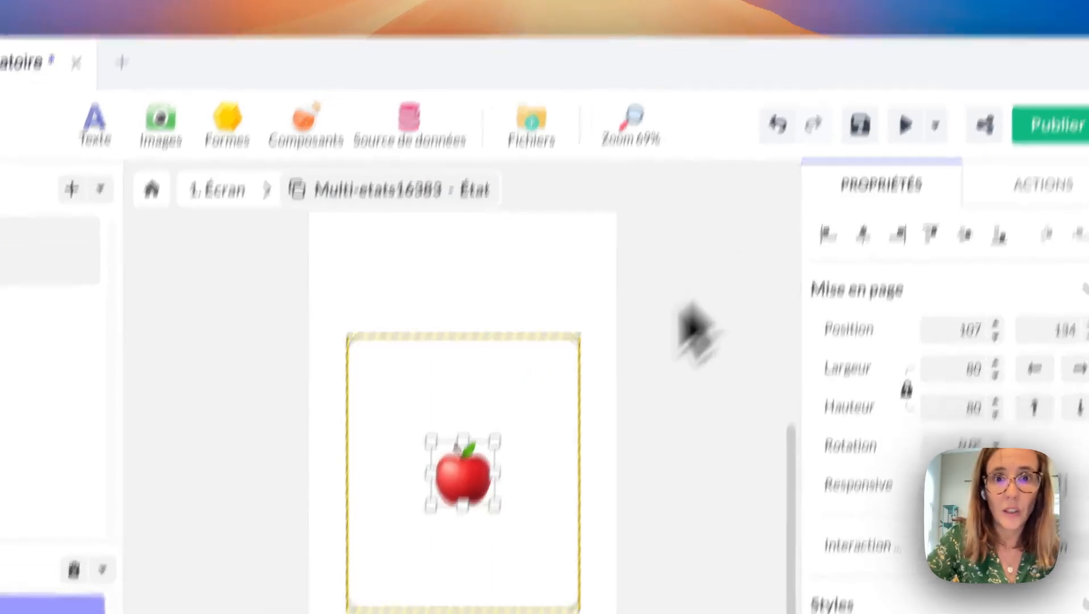
left_click(543, 364)
left_click(520, 324)
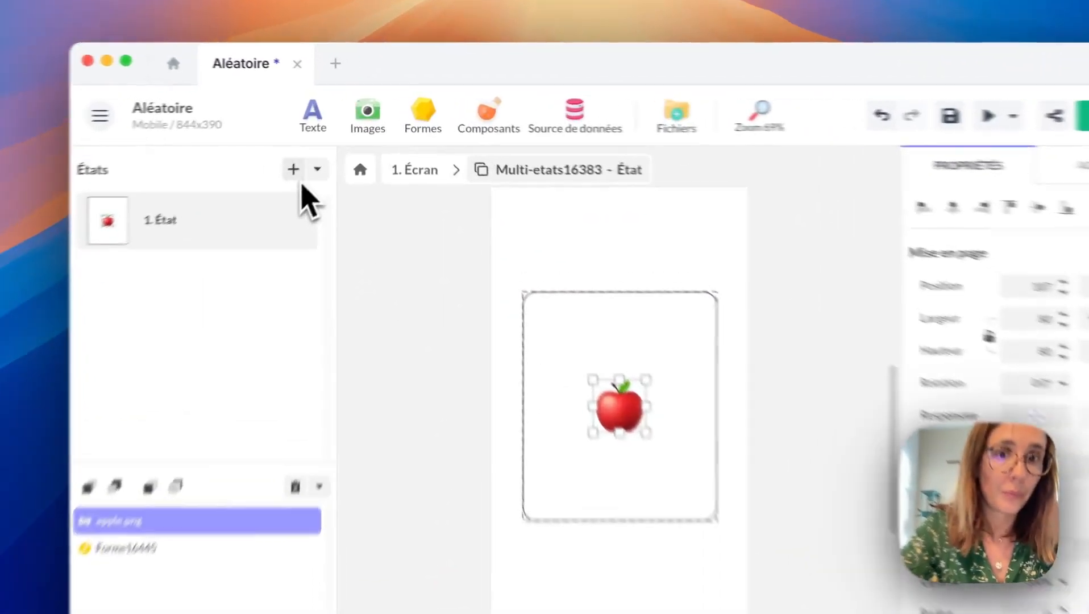
Add a second state to the component and change its image source to cherries.png.
left_click(327, 146)
scroll(864, 341, "down", 4)
left_click(887, 410)
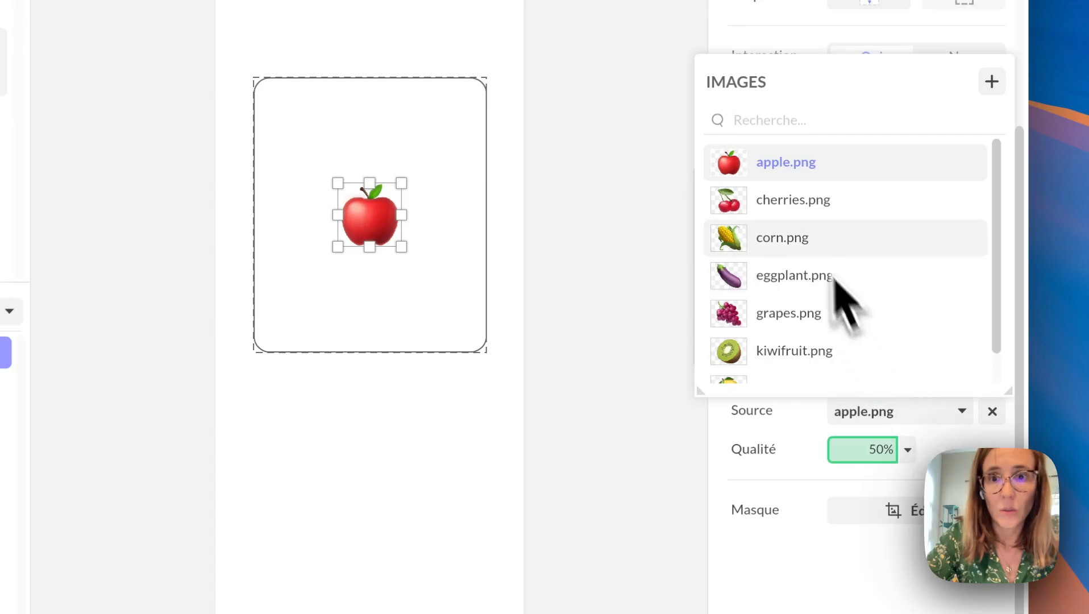
left_click(796, 200)
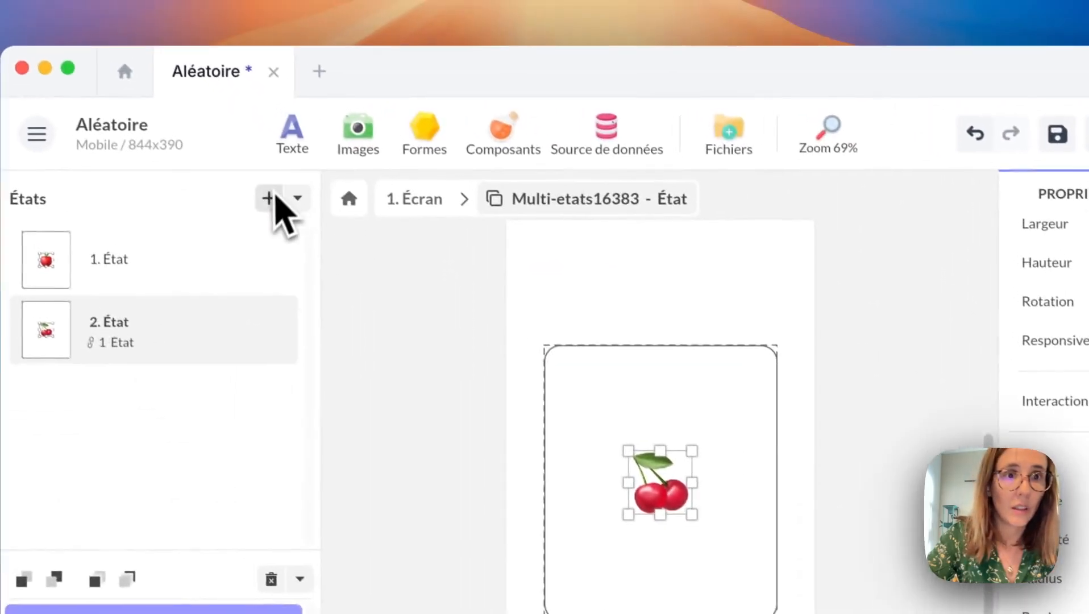
Add a third state using the image corn.png and a fourth state using eggplant.png.
left_click(268, 197)
left_click(886, 506)
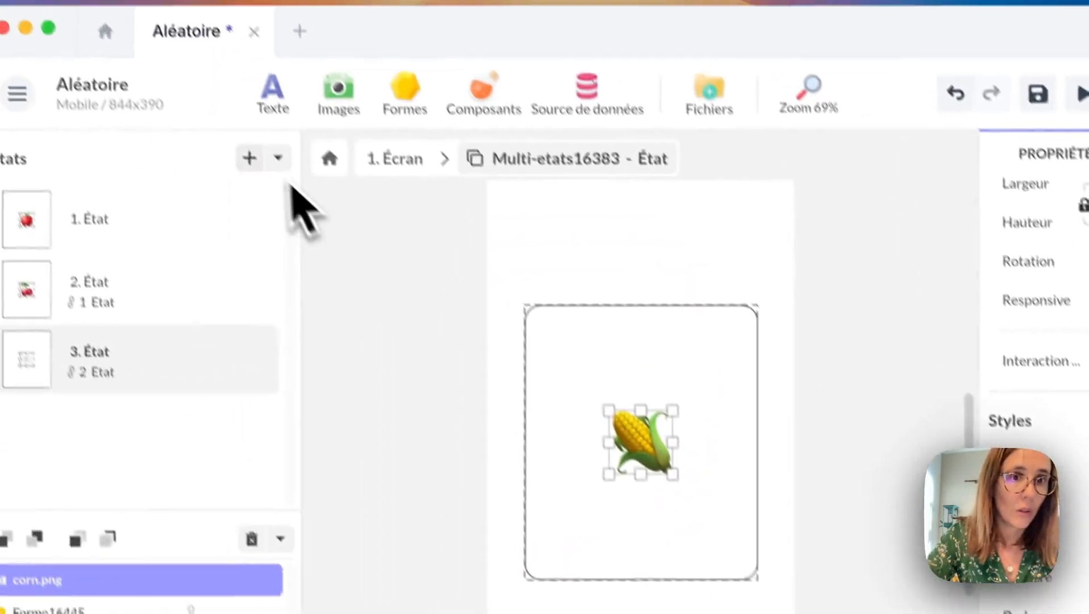
left_click(270, 188)
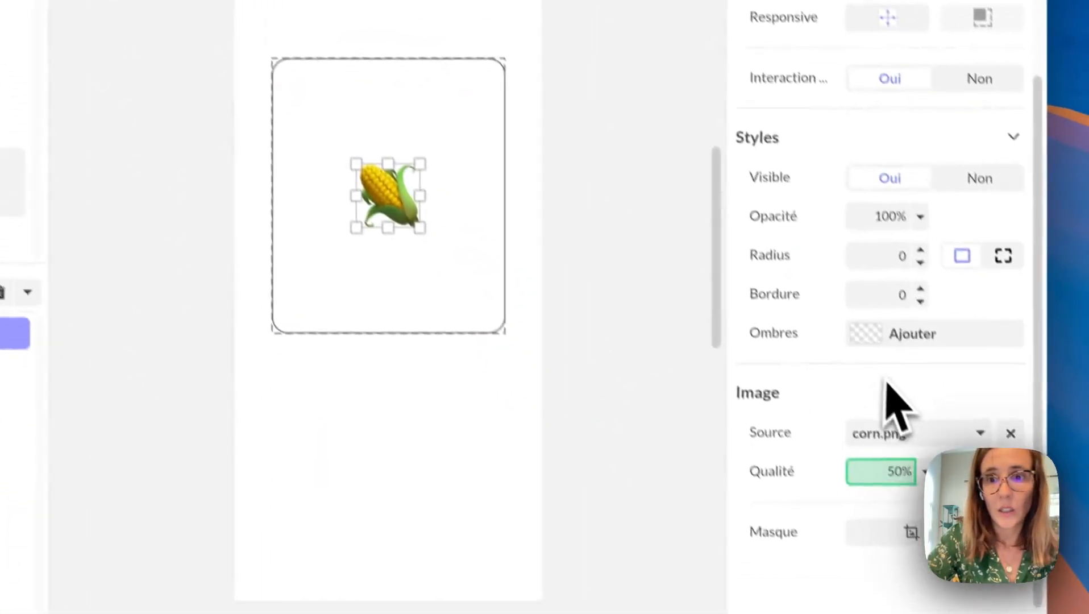
left_click(981, 610)
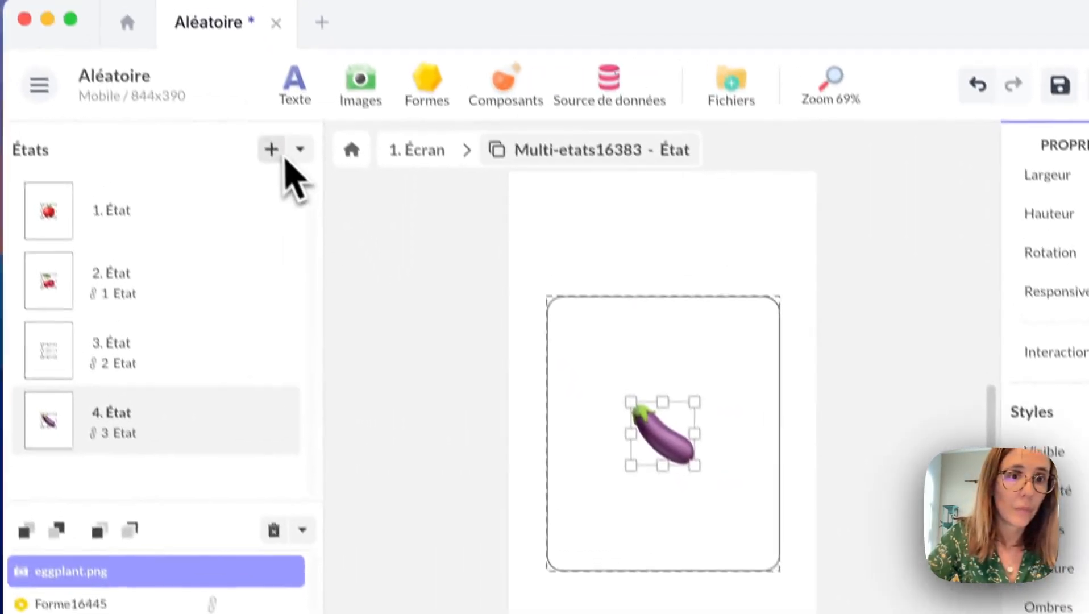
Add a fifth state using the image grapes.png and a sixth state using kiwifruit.png.
left_click(273, 149)
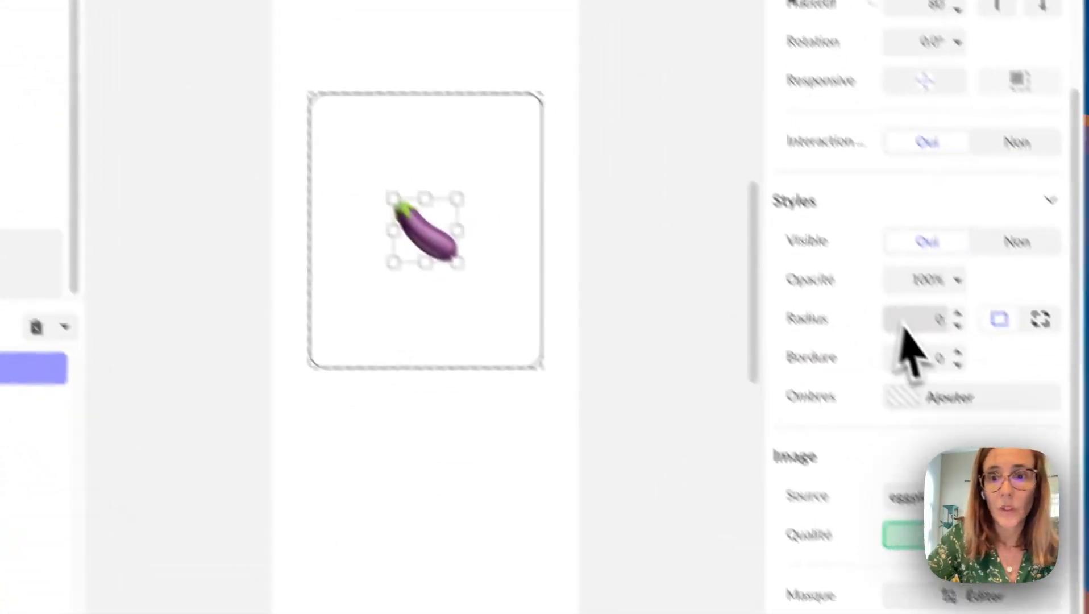
scroll(903, 325, "down", 2)
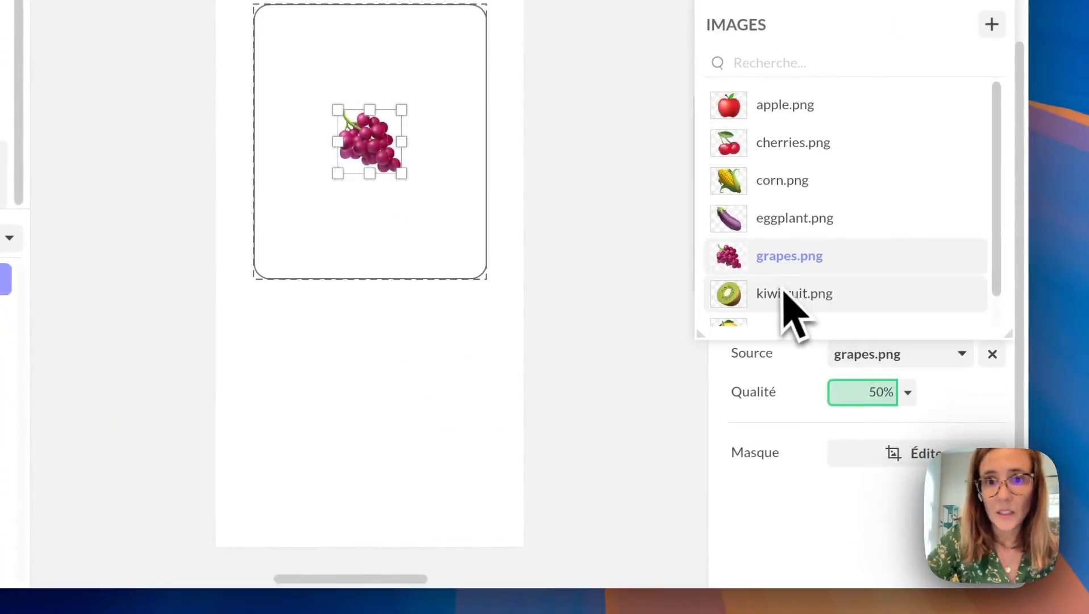
left_click(785, 293)
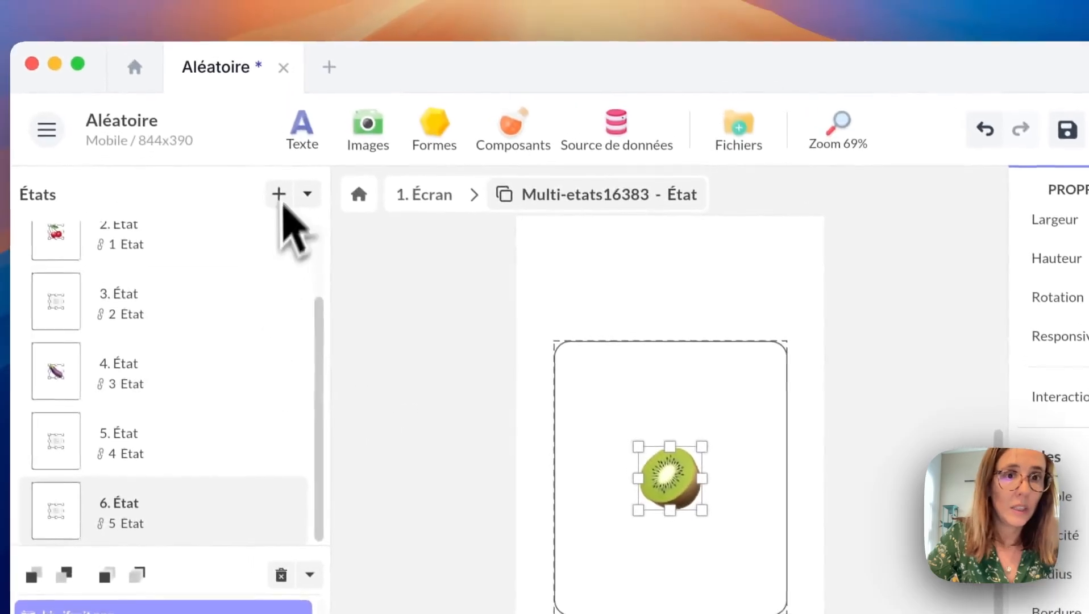
Add a seventh state using the image lemon.png and an eighth state using watermelon.png.
left_click(280, 196)
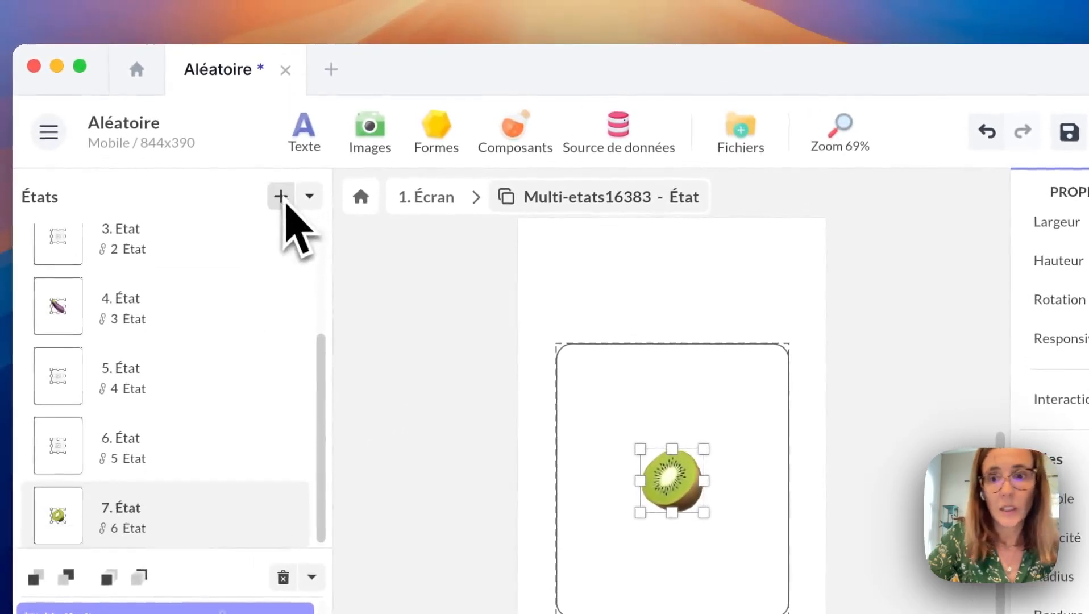
left_click(861, 419)
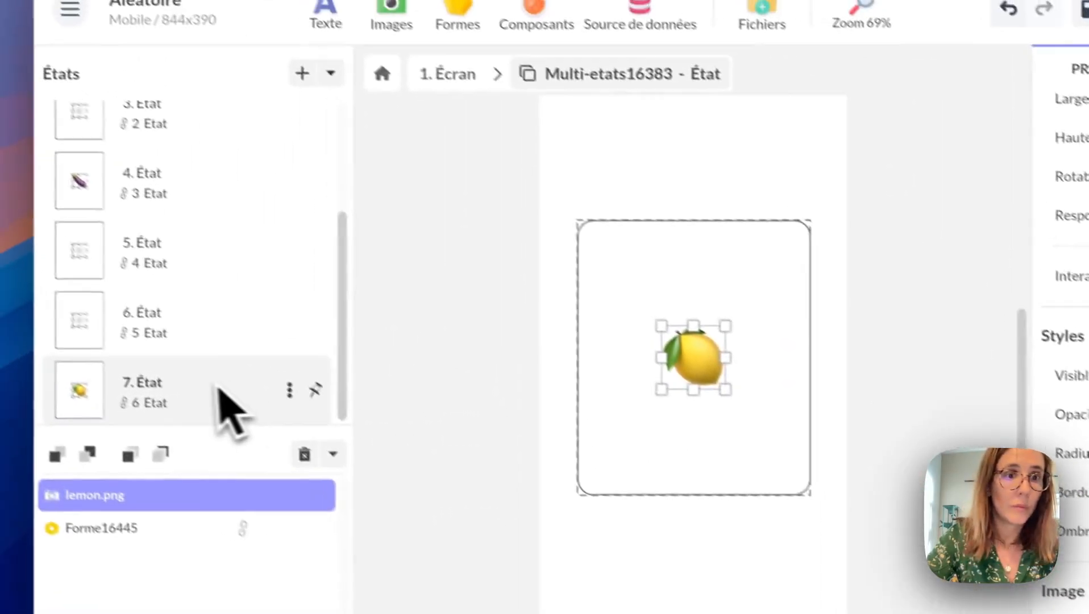
left_click(299, 73)
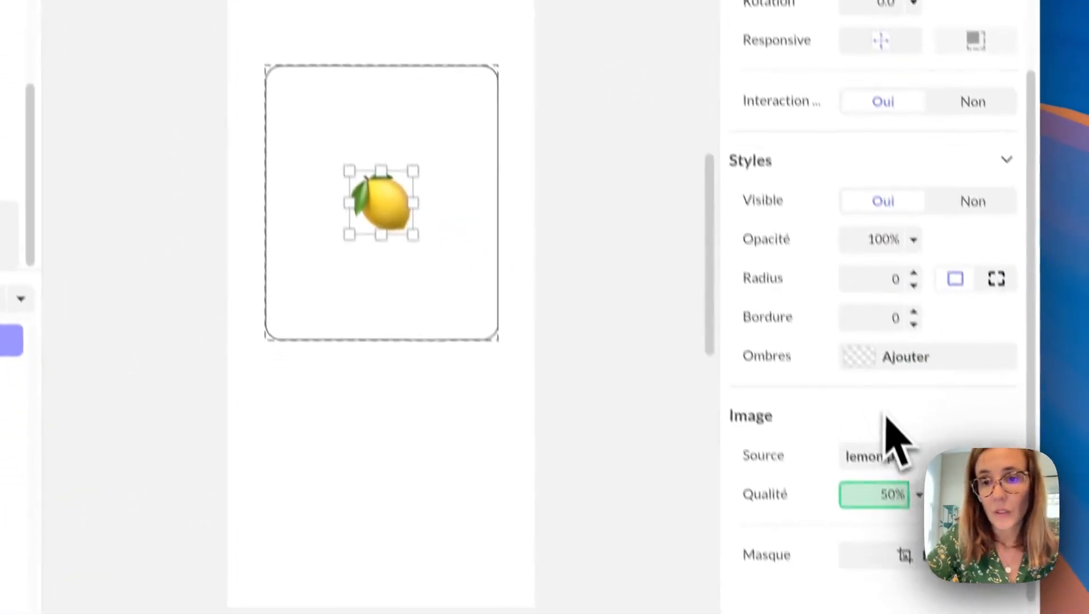
left_click(859, 362)
left_click(824, 332)
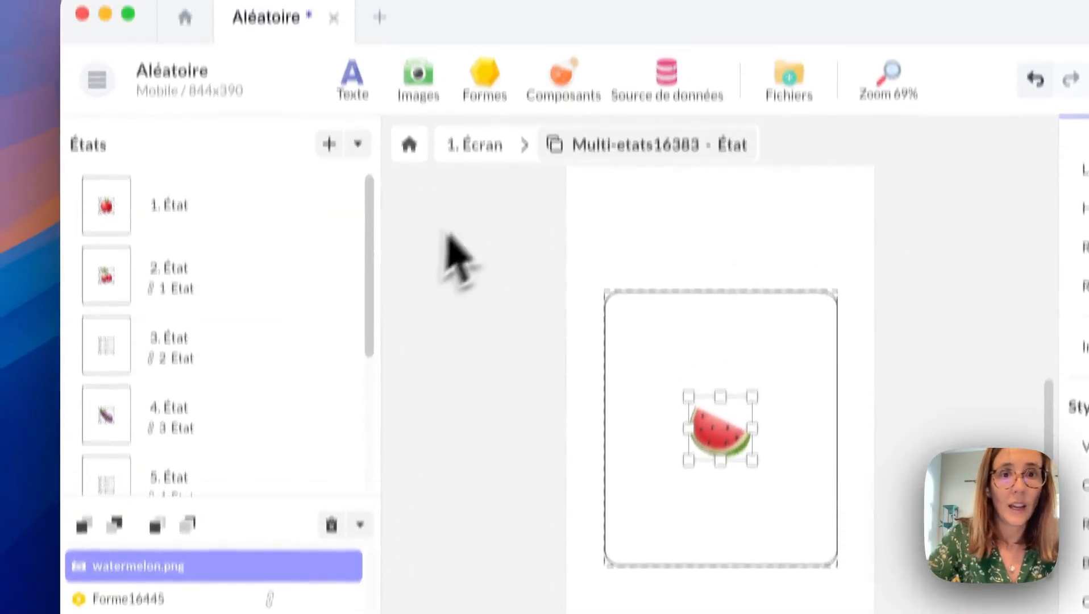
Rename the first four states as pomme, cerise, maïs and aubergine to match their images.
left_click(204, 148)
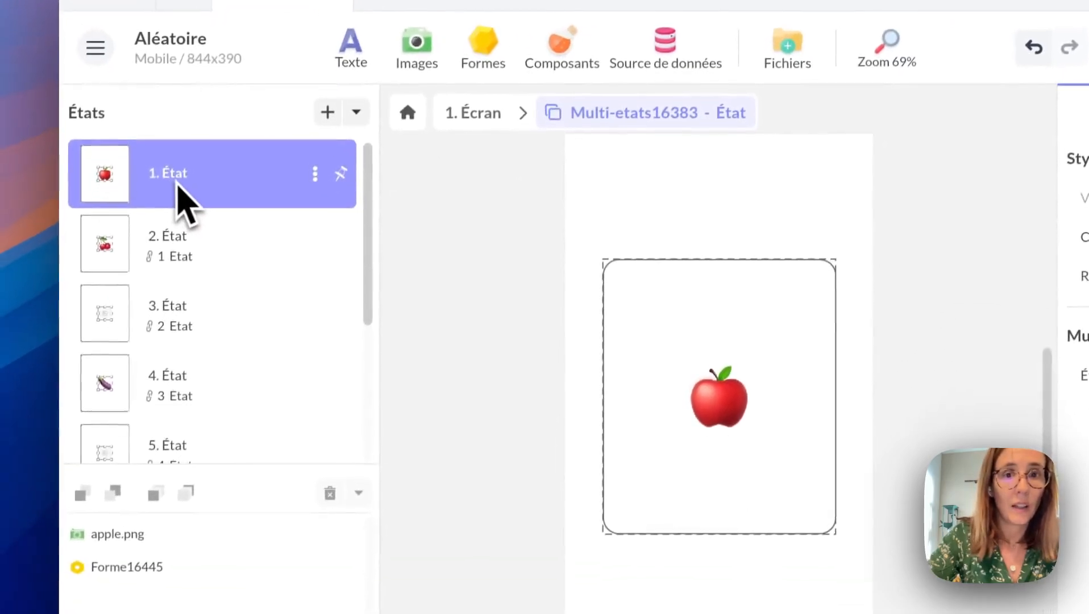
double_click(163, 284)
type("pomme")
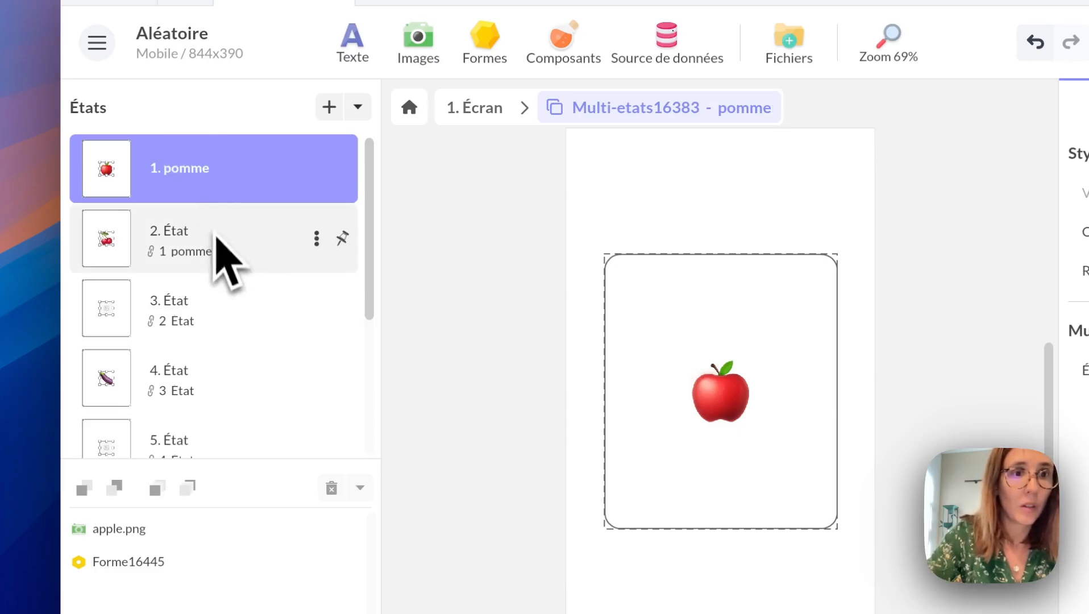
left_click(193, 228)
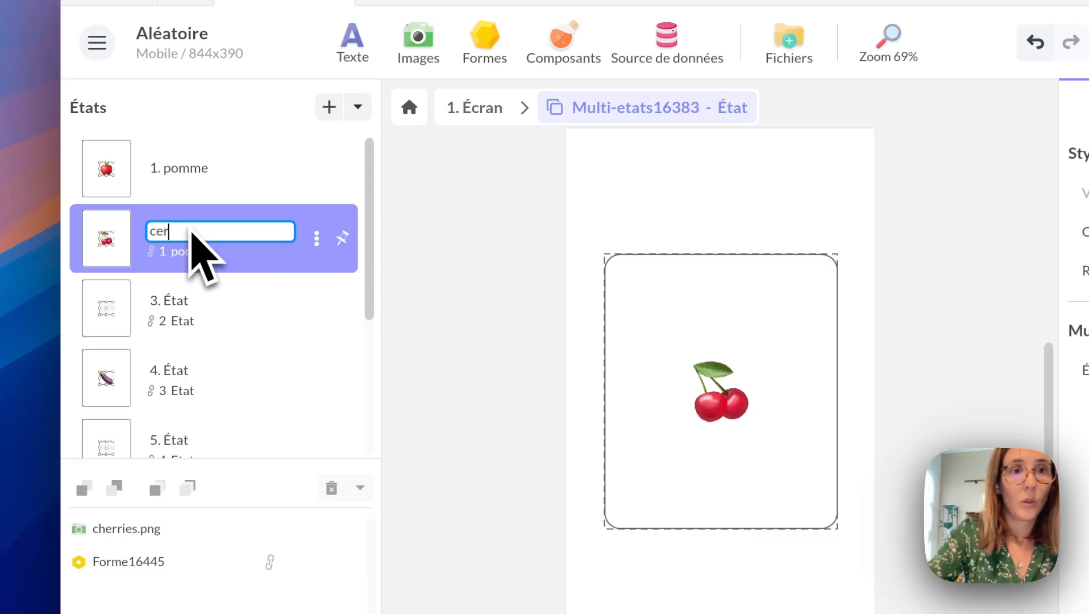
left_click(180, 301)
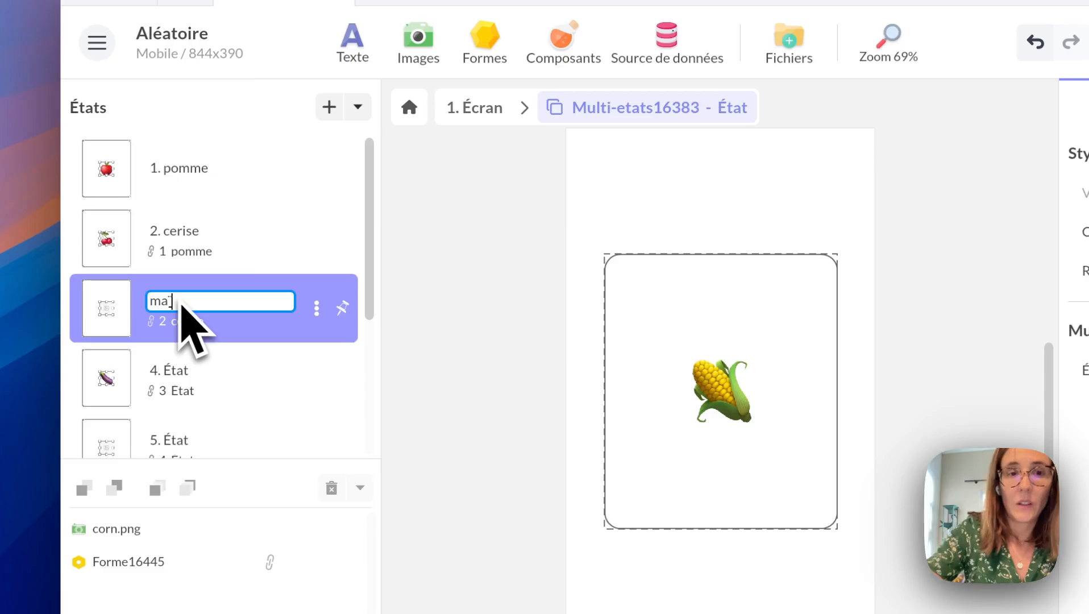
left_click(183, 392)
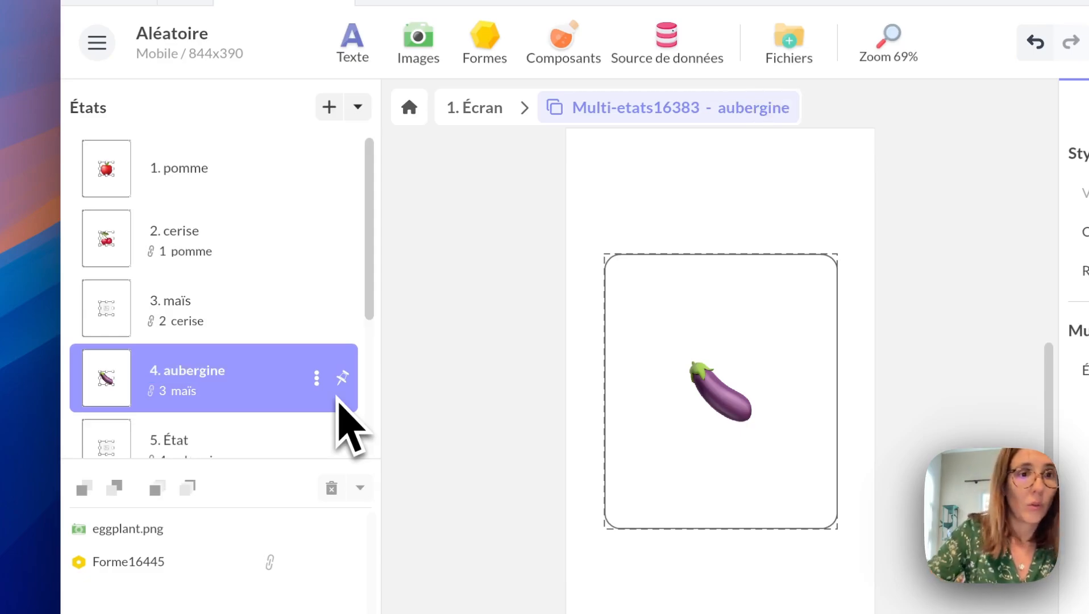
Rename states five to eight as raisin, kiwi, citron and pastèque to match their images.
scroll(231, 348, "down", 1)
left_click(179, 404)
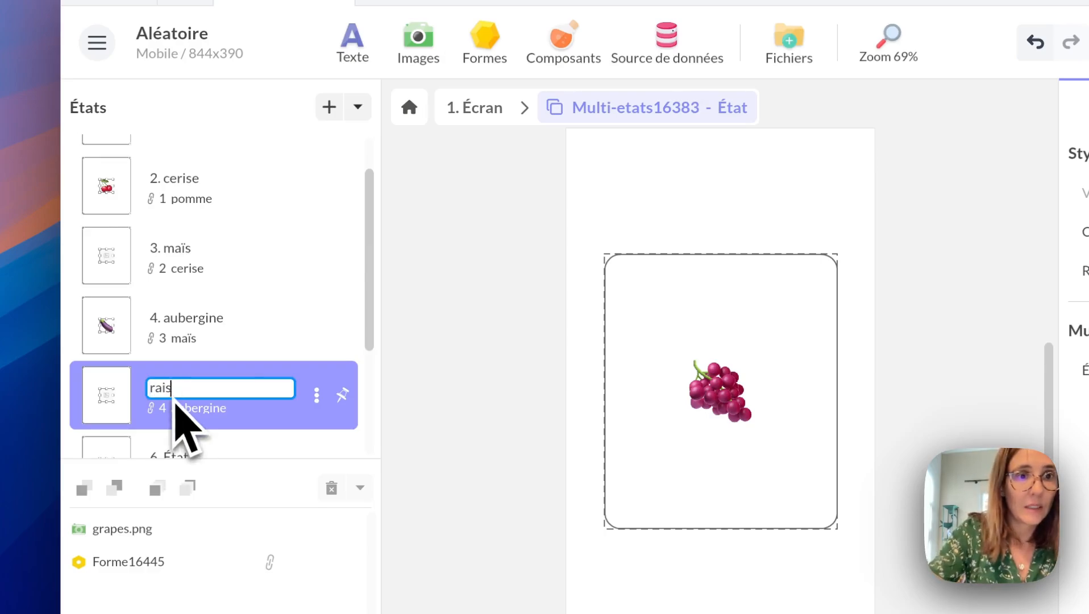
scroll(176, 406, "down", 1)
left_click(189, 429)
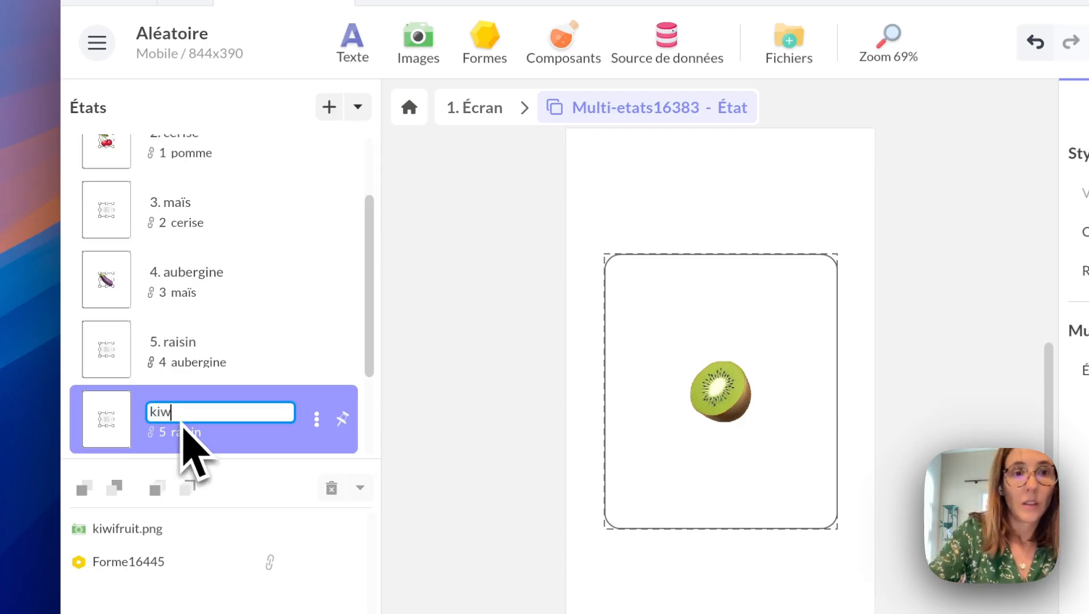
scroll(170, 372, "down", 1)
left_click(183, 403)
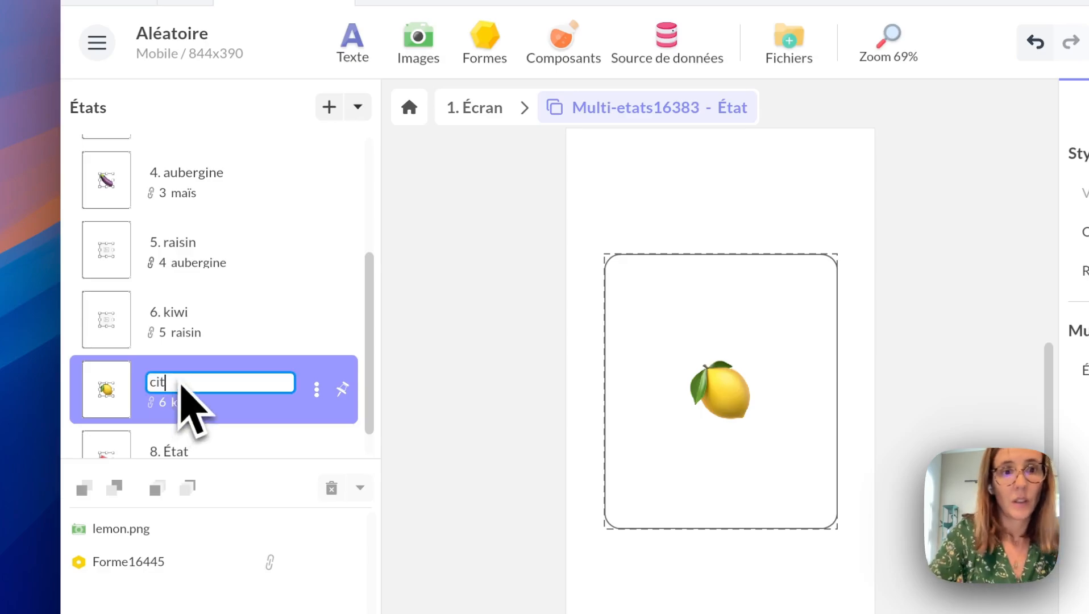
scroll(182, 376, "down", 1)
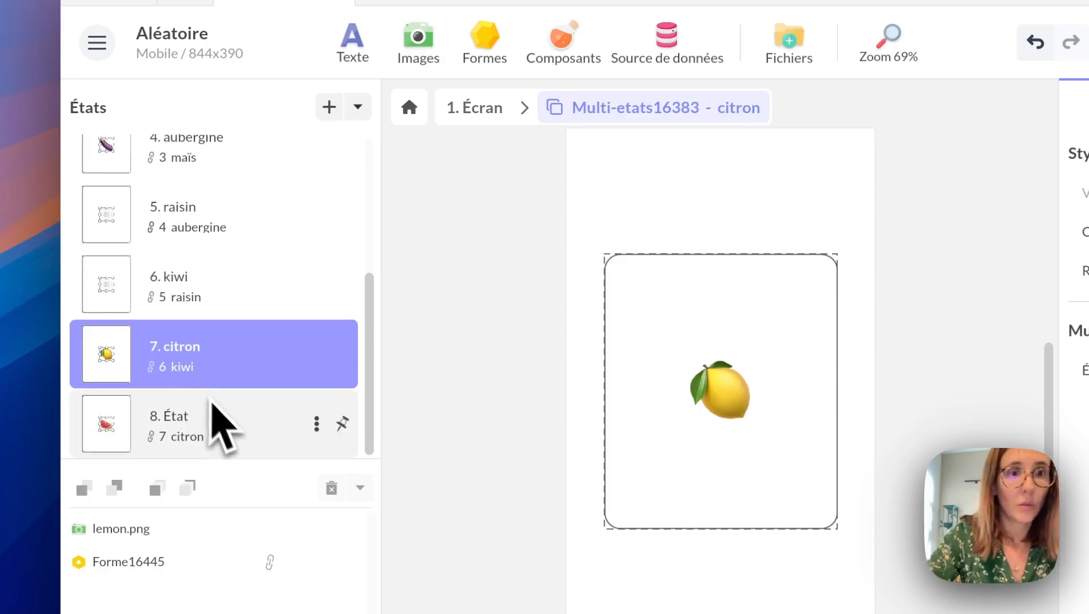
left_click(206, 425)
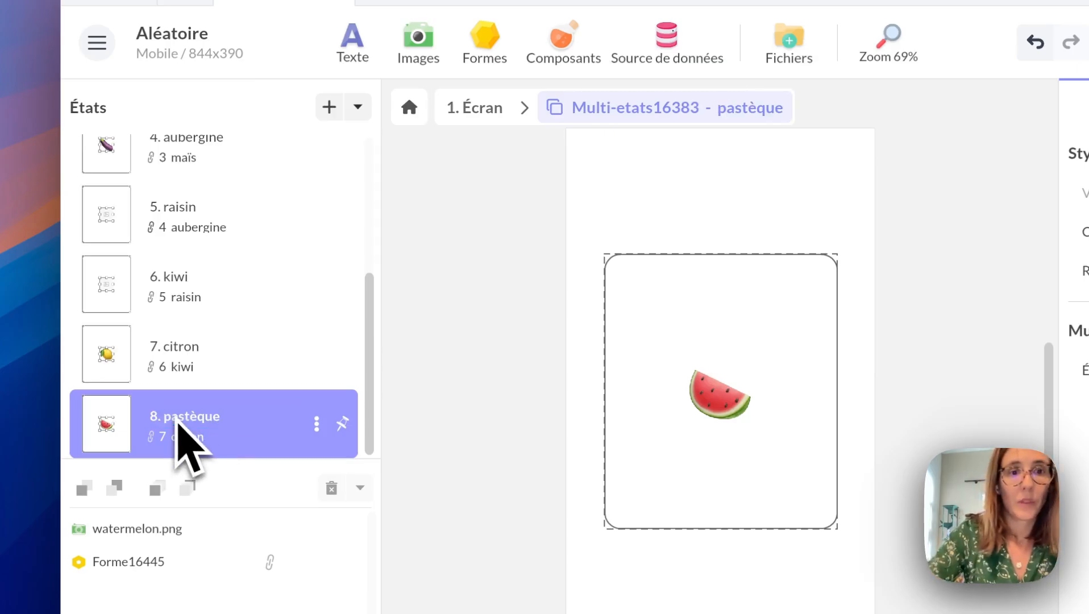
Return to the main screen and rename the multi-state component as cartes fruits & légumes.
left_click(484, 119)
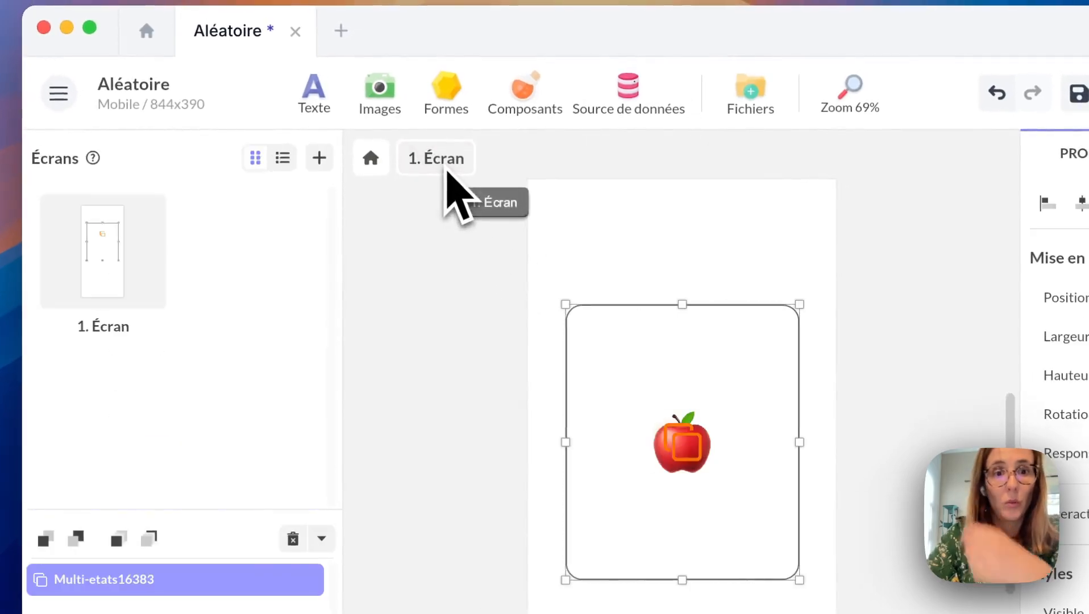
double_click(117, 585)
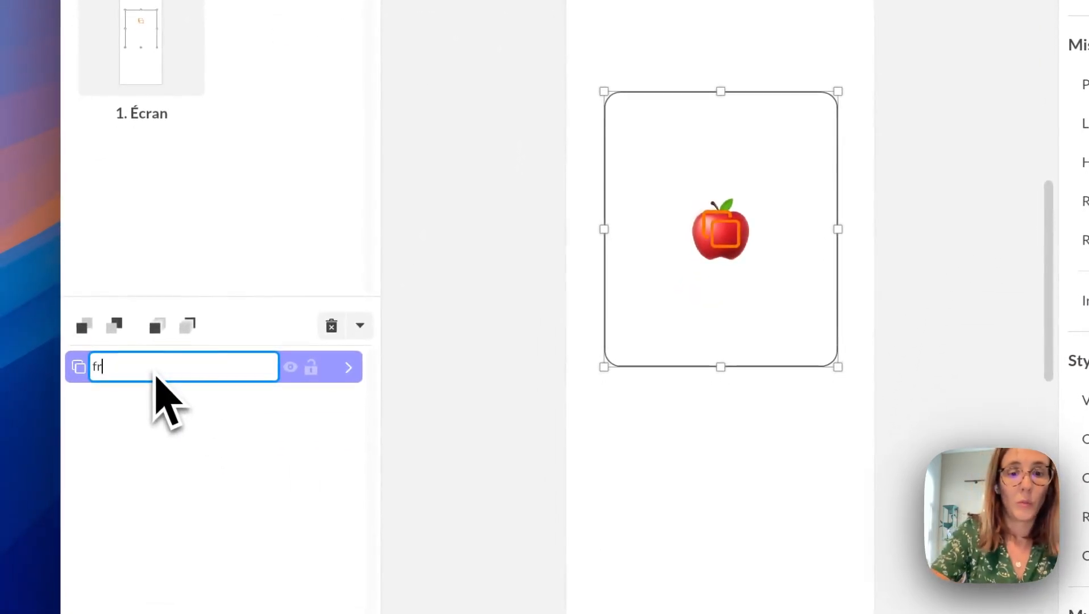
type("fruits & l")
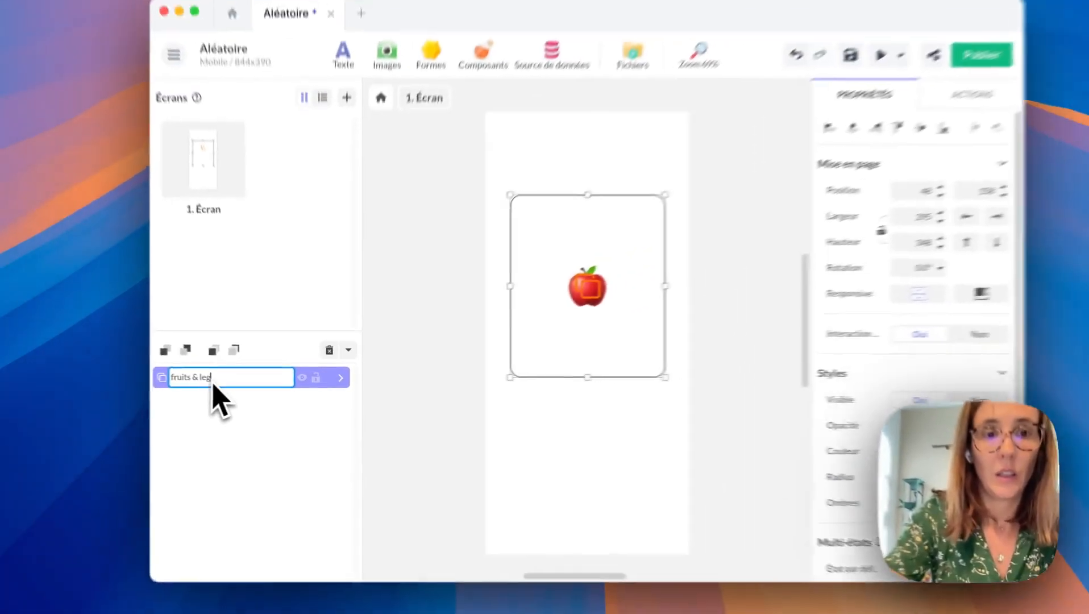
type("égu")
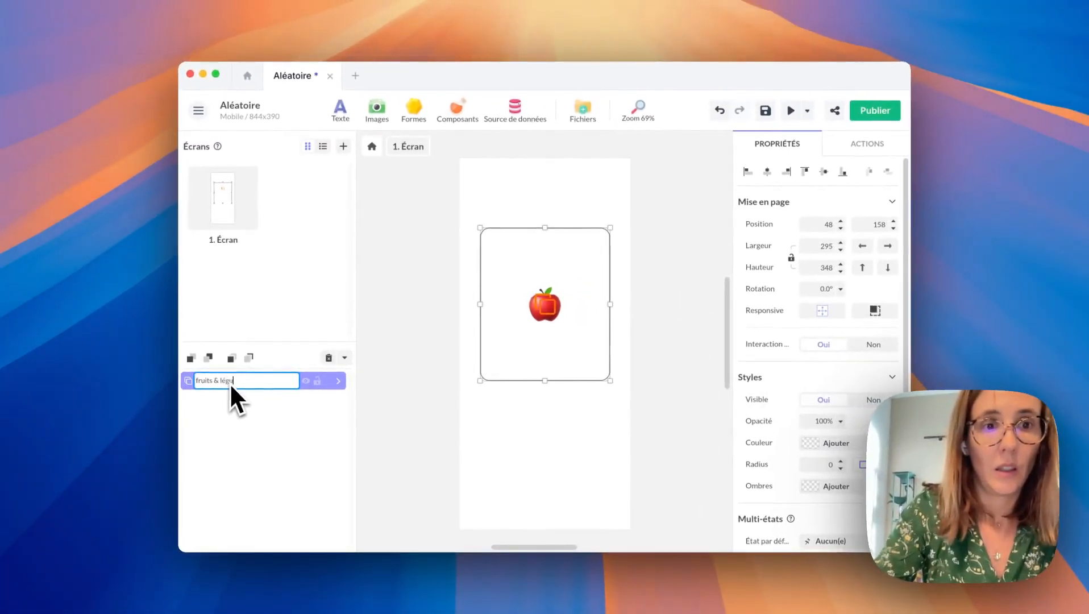
type("mes")
left_click(200, 381)
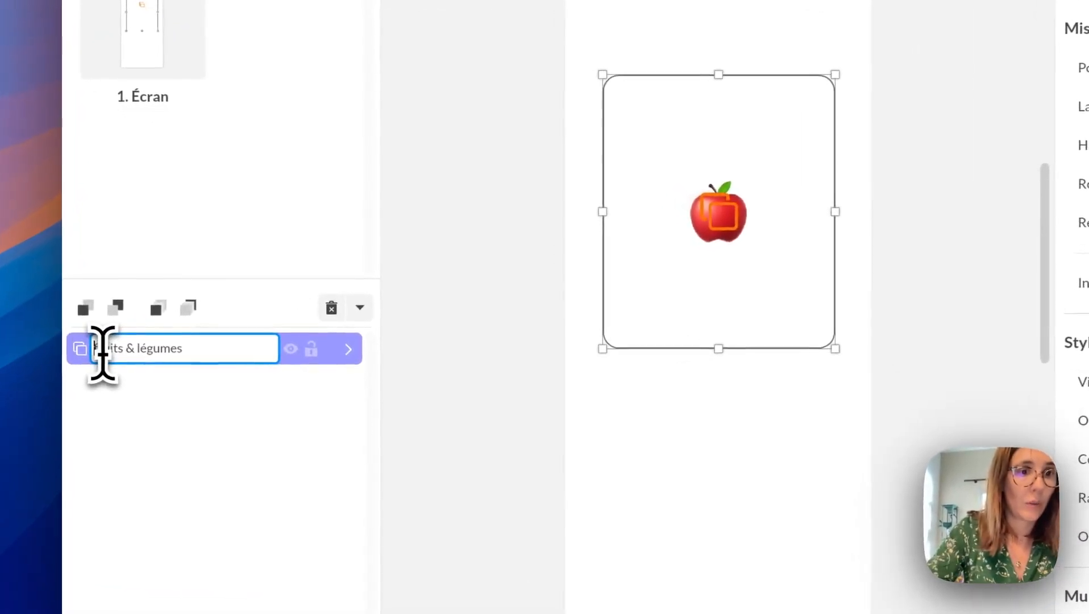
type("ét")
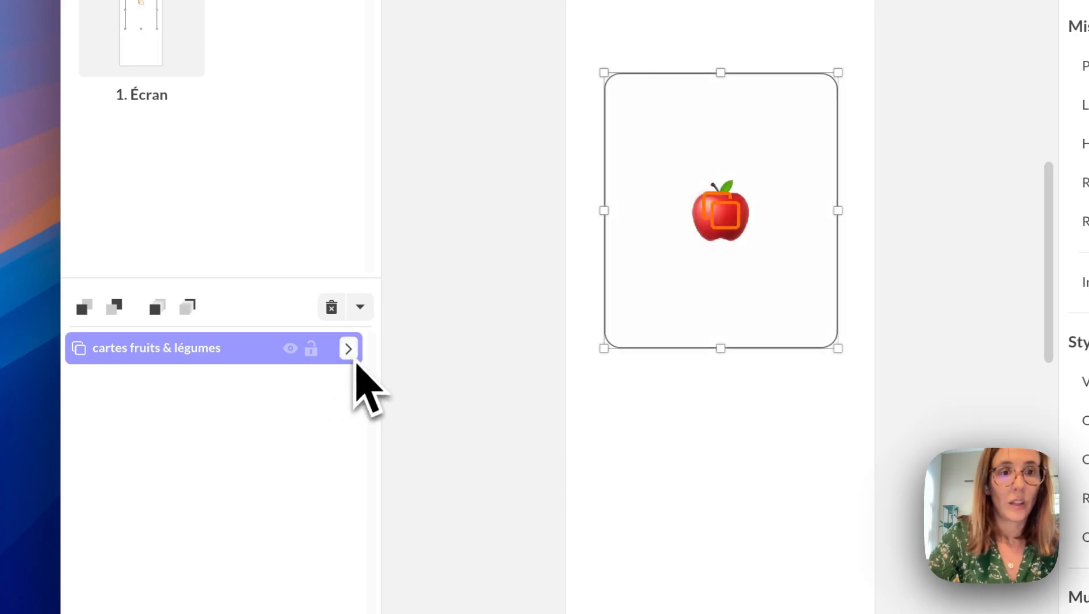
Go through the card component's states from cerise to pastèque to check their images, and return to the main screen.
left_click(349, 348)
left_click(206, 222)
left_click(203, 289)
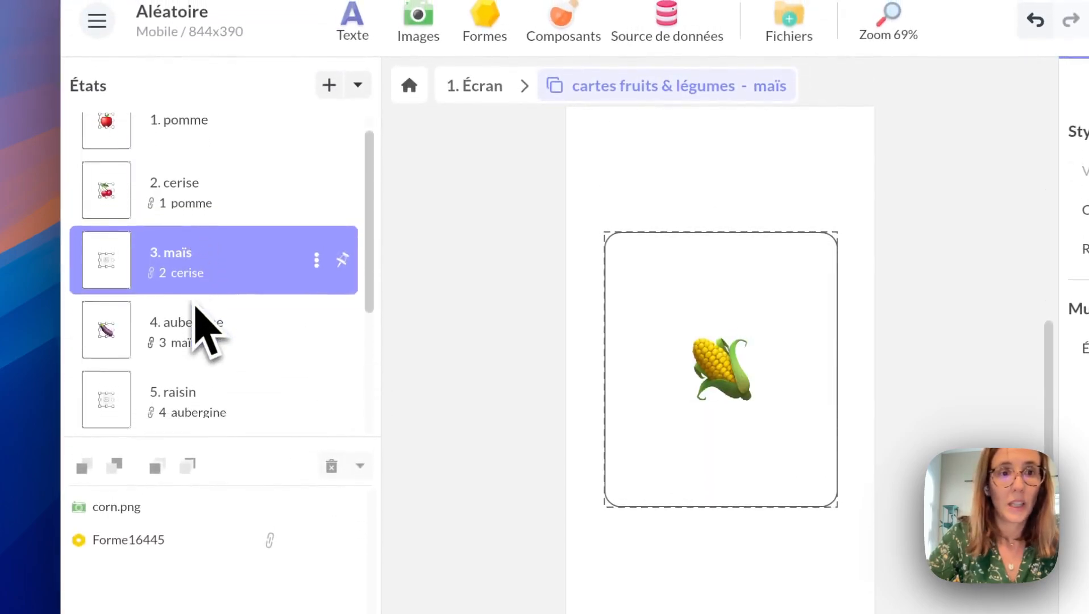
left_click(191, 317)
scroll(188, 324, "down", 2)
left_click(177, 316)
scroll(176, 318, "down", 1)
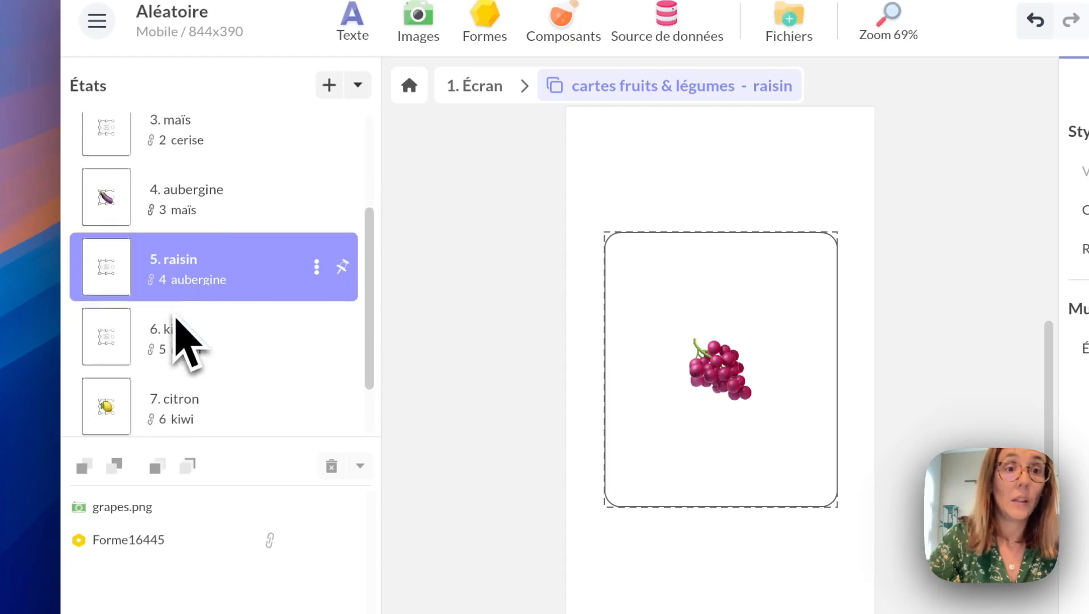
left_click(170, 335)
scroll(174, 370, "down", 1)
left_click(180, 335)
left_click(178, 398)
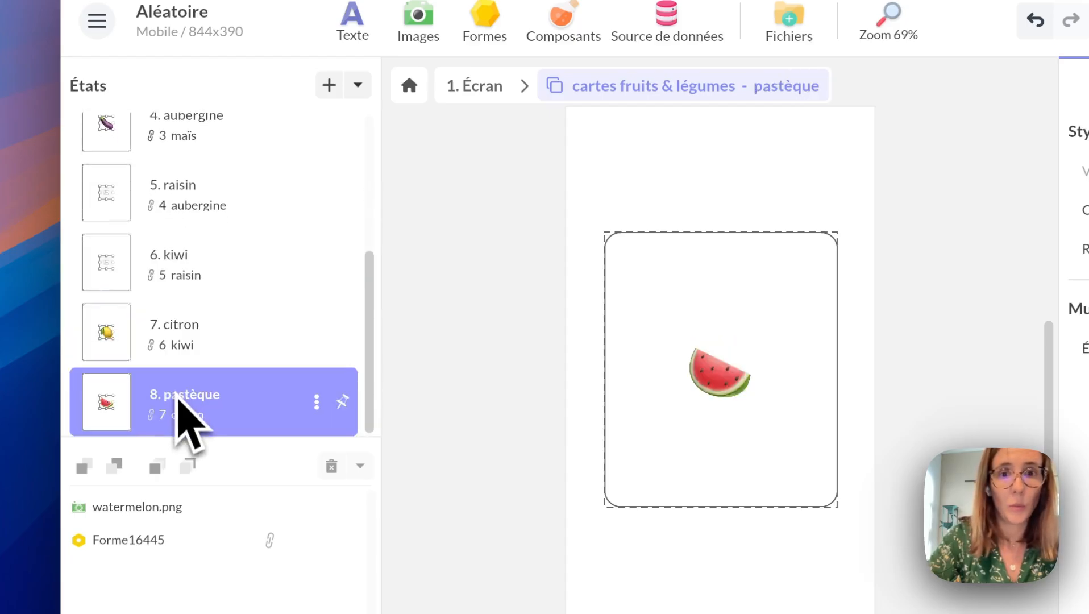
left_click(475, 85)
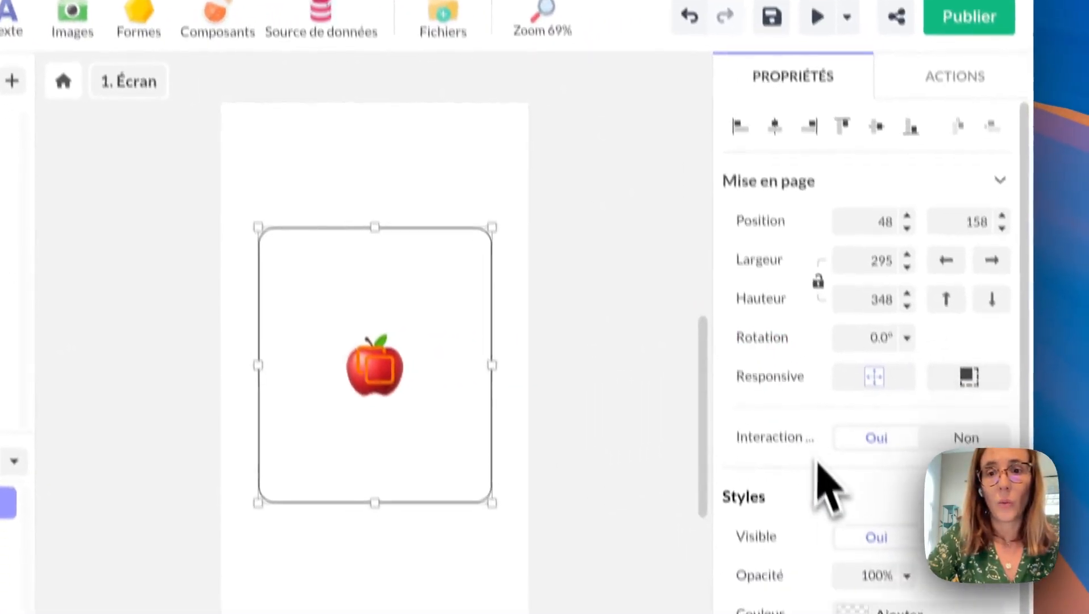
Collapse the component's layout and style settings, save the project and briefly preview the mobile screen.
left_click(994, 361)
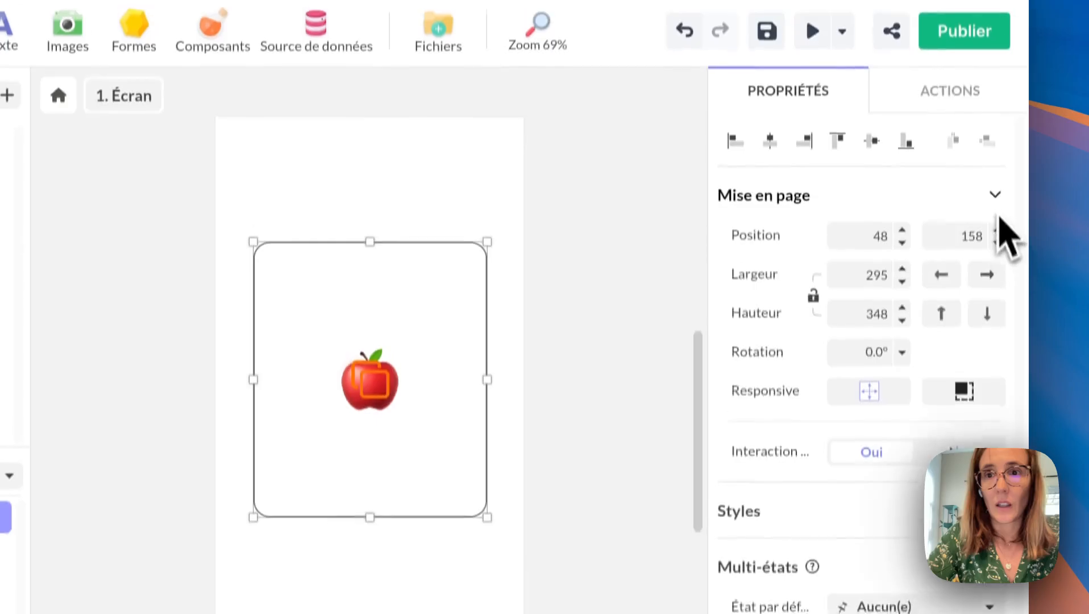
left_click(994, 136)
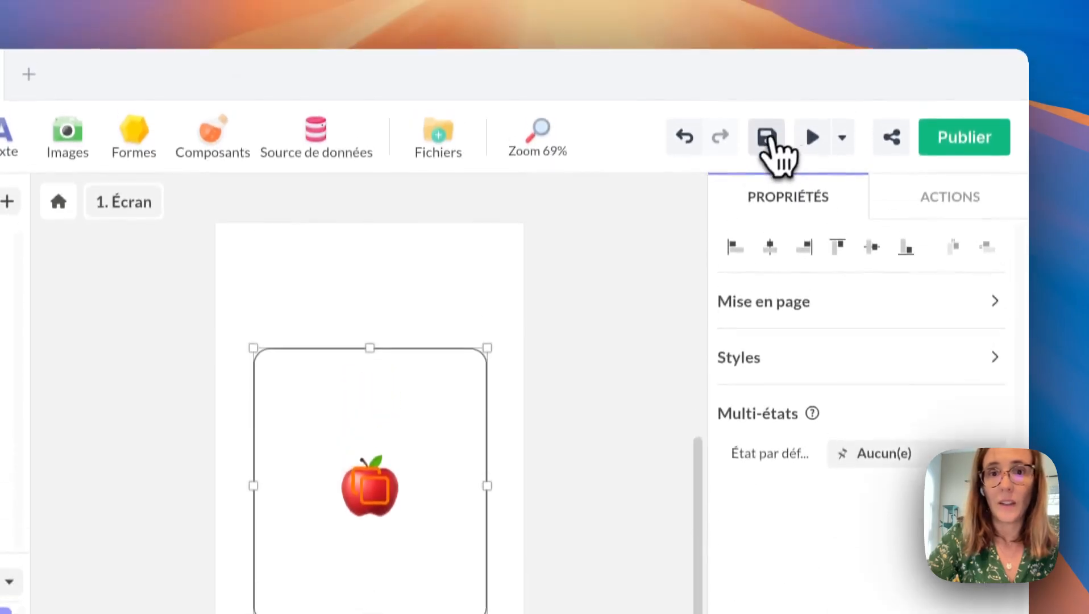
left_click(768, 138)
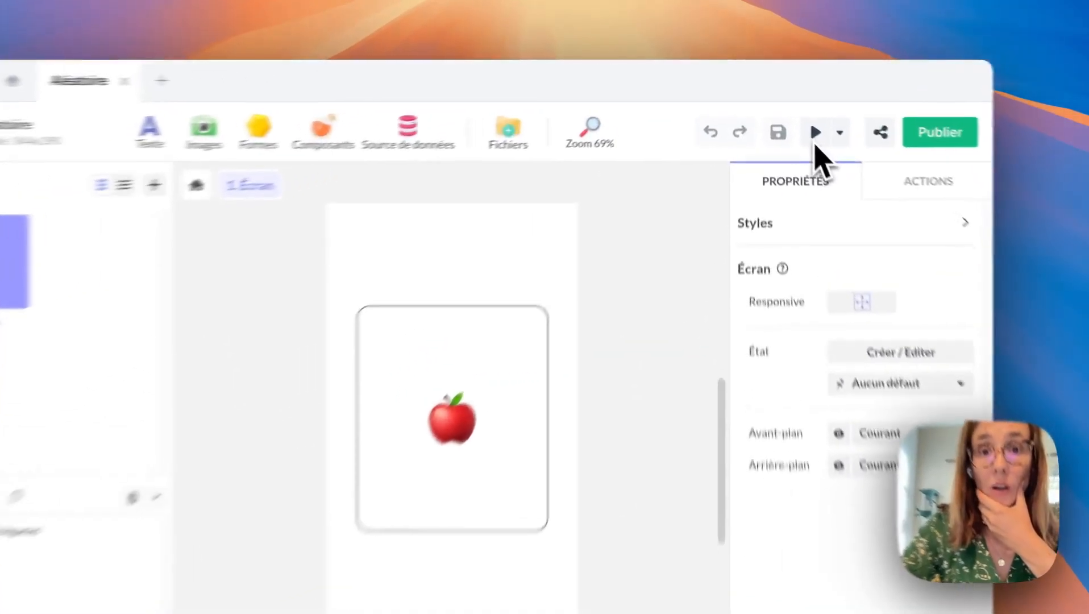
left_click(791, 110)
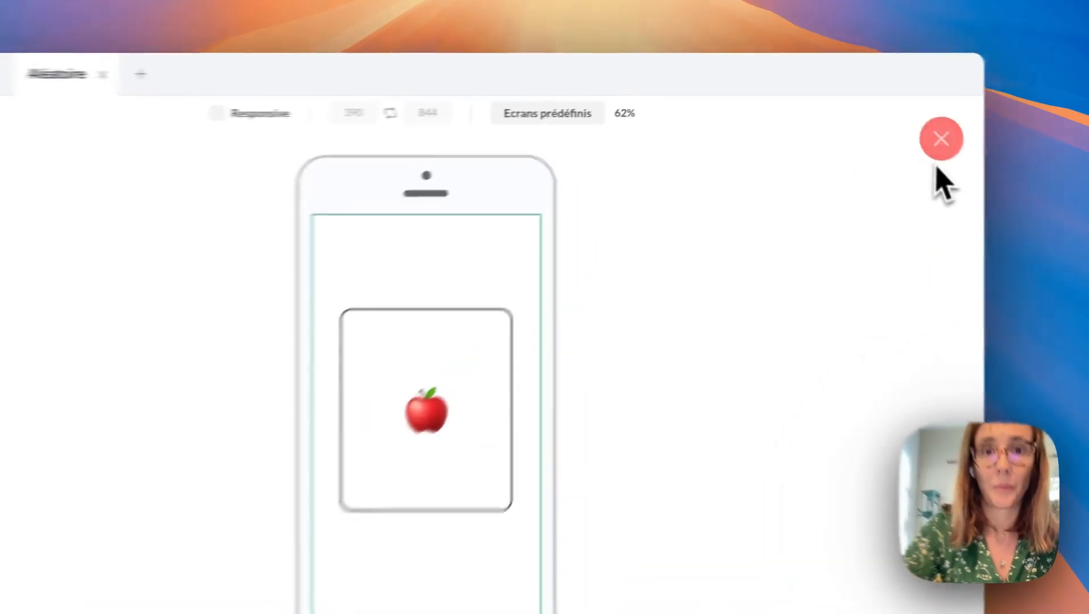
left_click(882, 119)
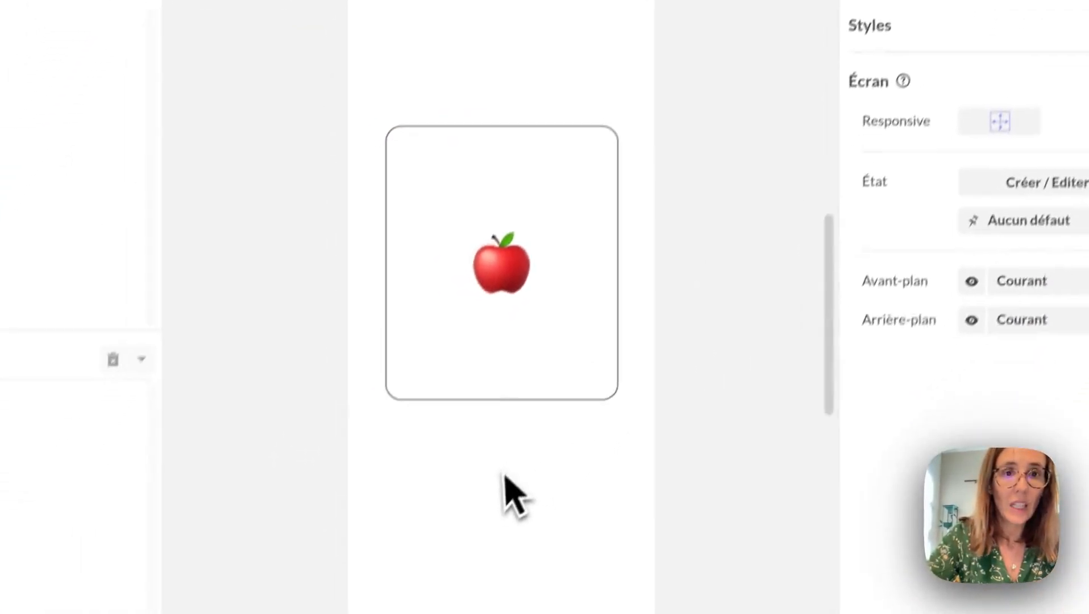
Add a rectangle shape below the card, aligned with the card's left edge at about x 48, y 573.
left_click(158, 108)
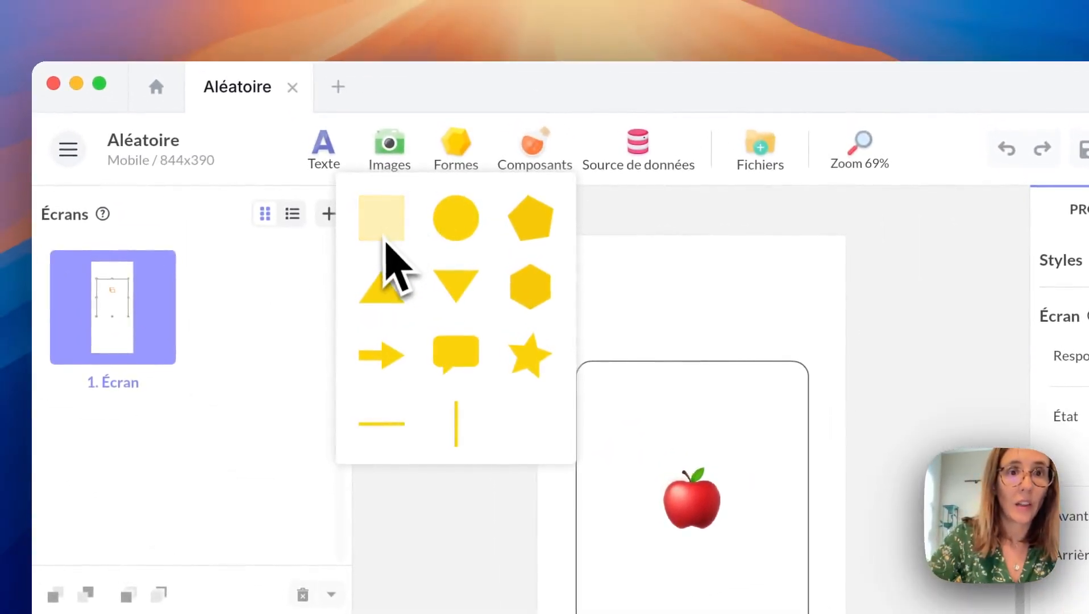
left_click(382, 231)
left_click_drag(716, 581, 609, 613)
left_click_drag(465, 478, 458, 444)
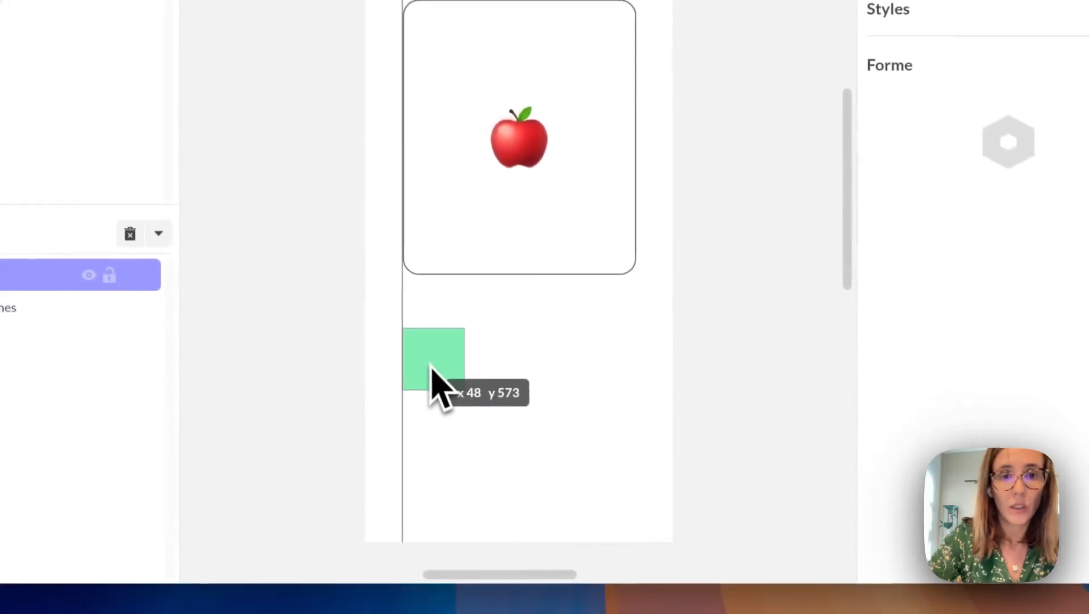
Stretch the green rectangle to the card's width and set its corner radius to 10.
left_click_drag(456, 380, 631, 375)
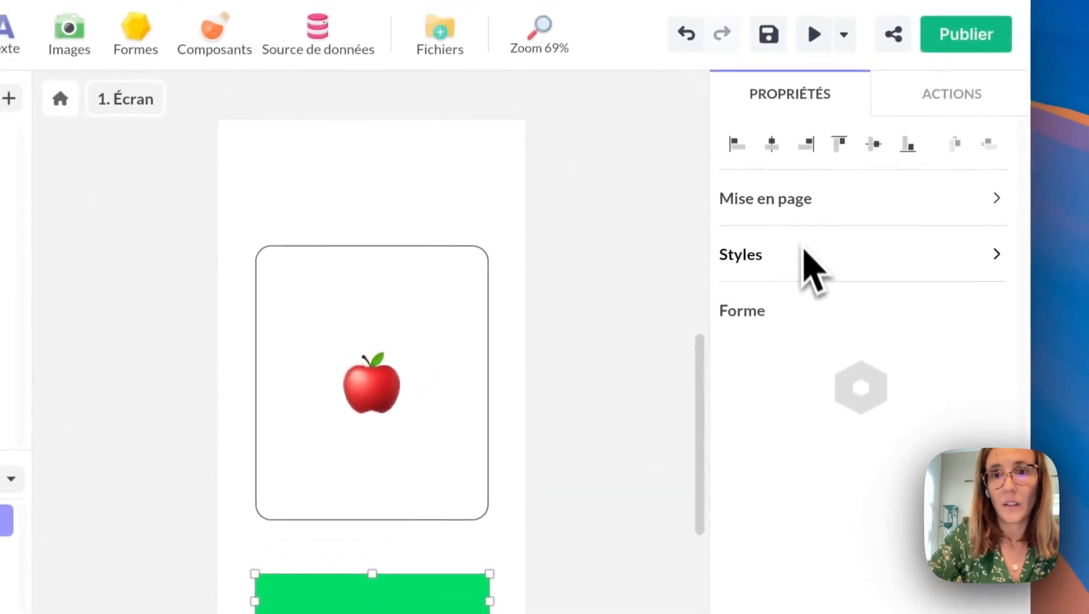
left_click(804, 257)
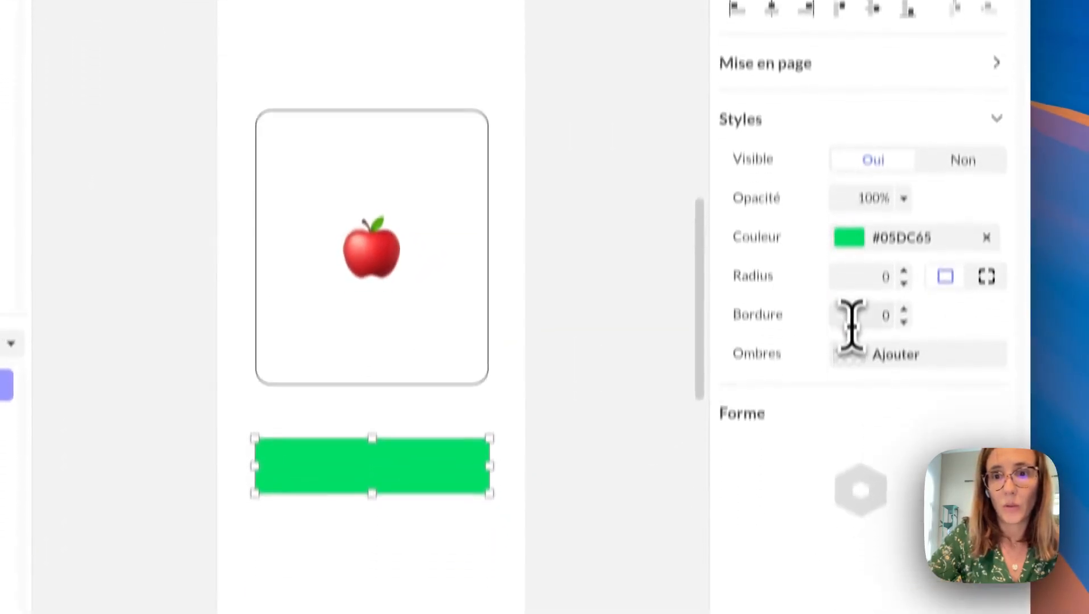
left_click(853, 458)
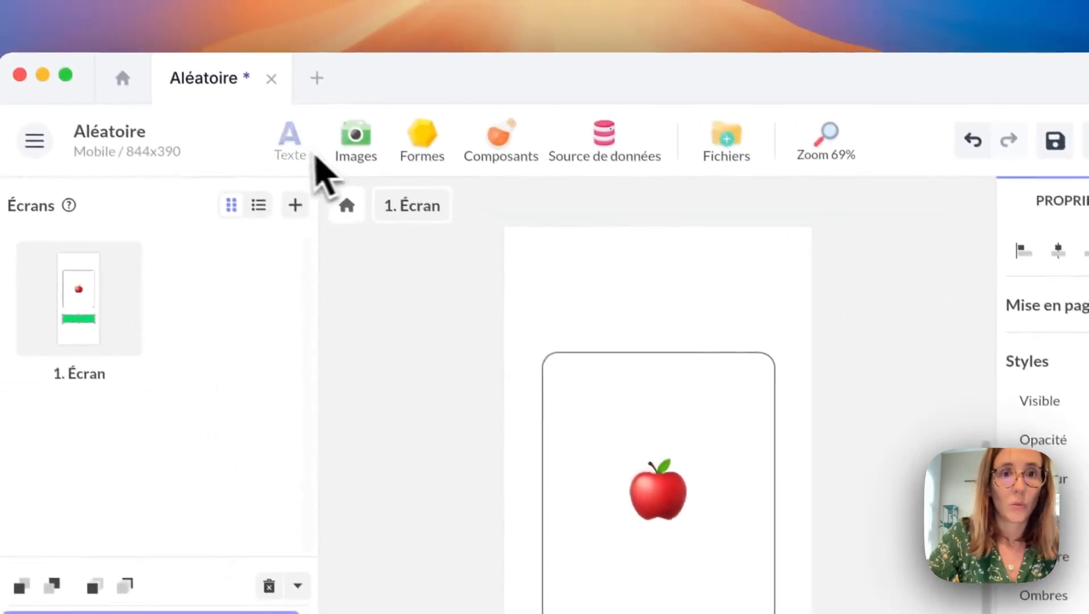
Add a text element reading "Tirage au sort aléatoire" on the green rectangle.
left_click(316, 157)
left_click_drag(579, 344, 572, 486)
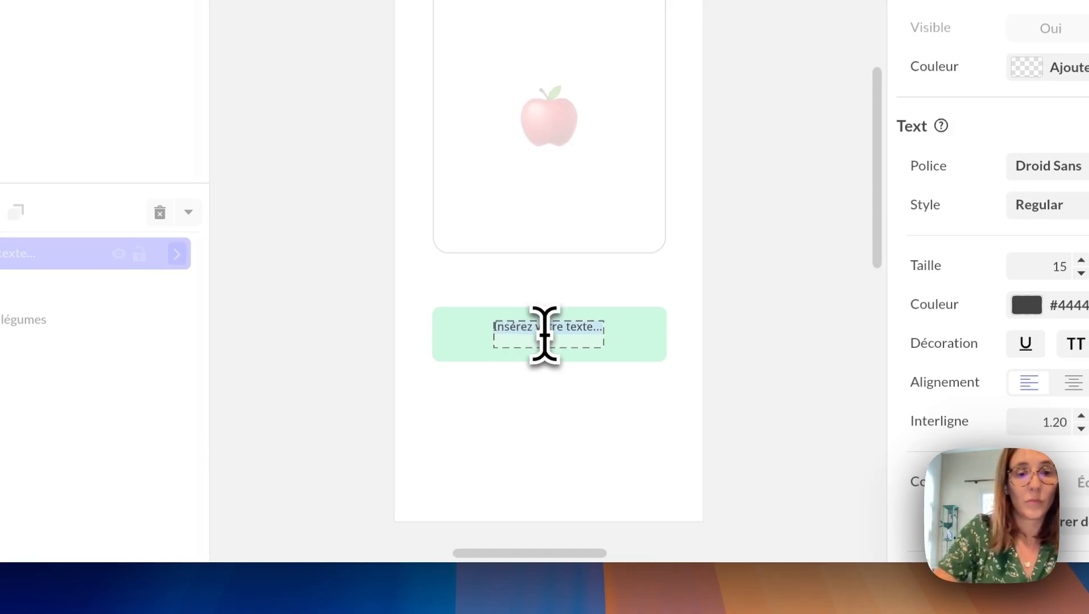
type("Tirage au sort")
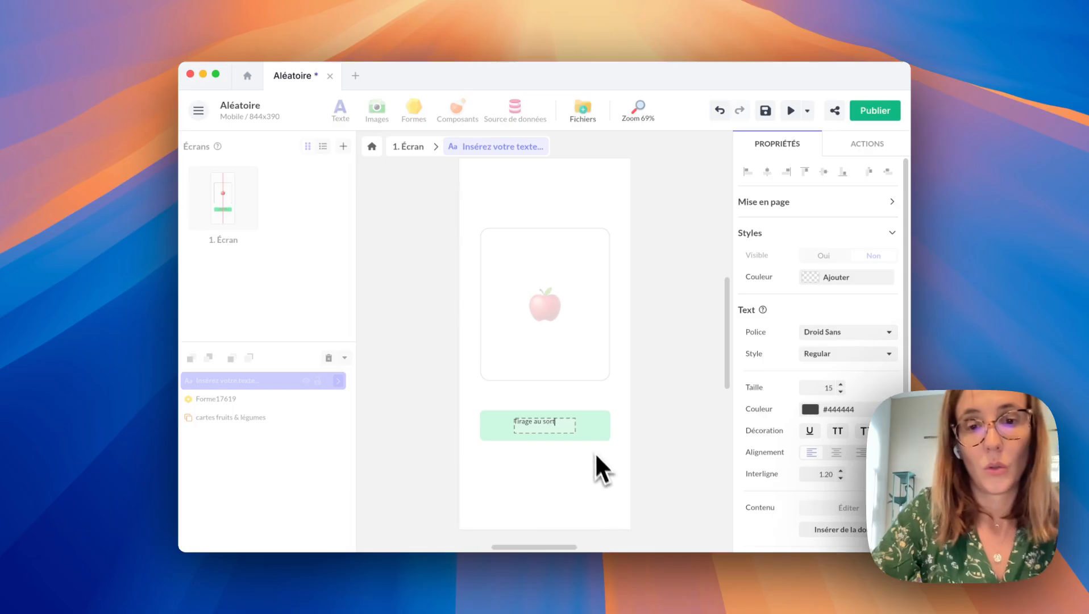
scroll(592, 442, "down", 2)
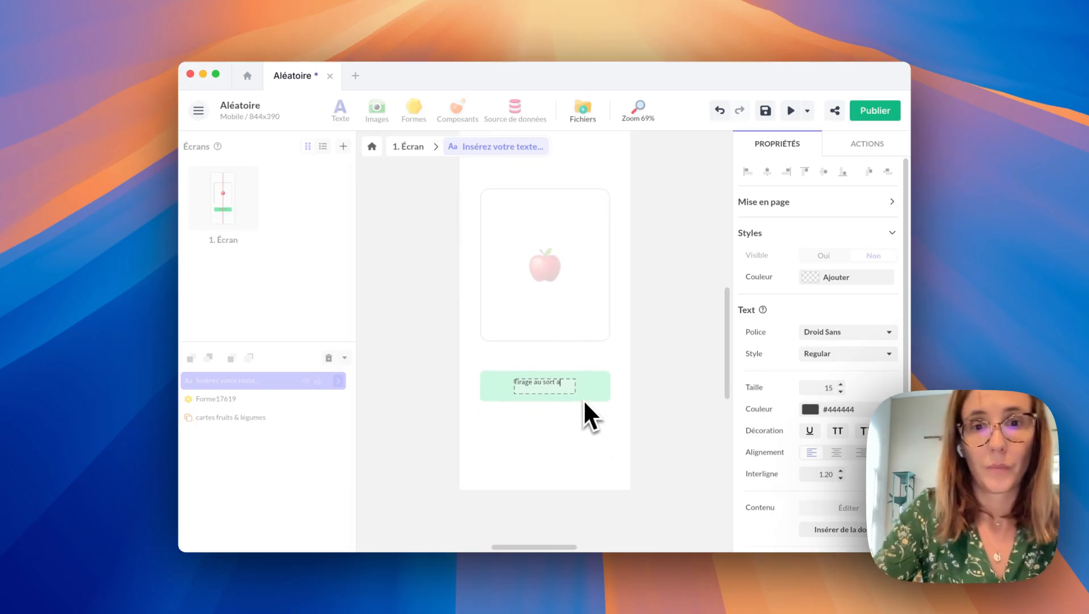
type("aléatoire")
key("Escape")
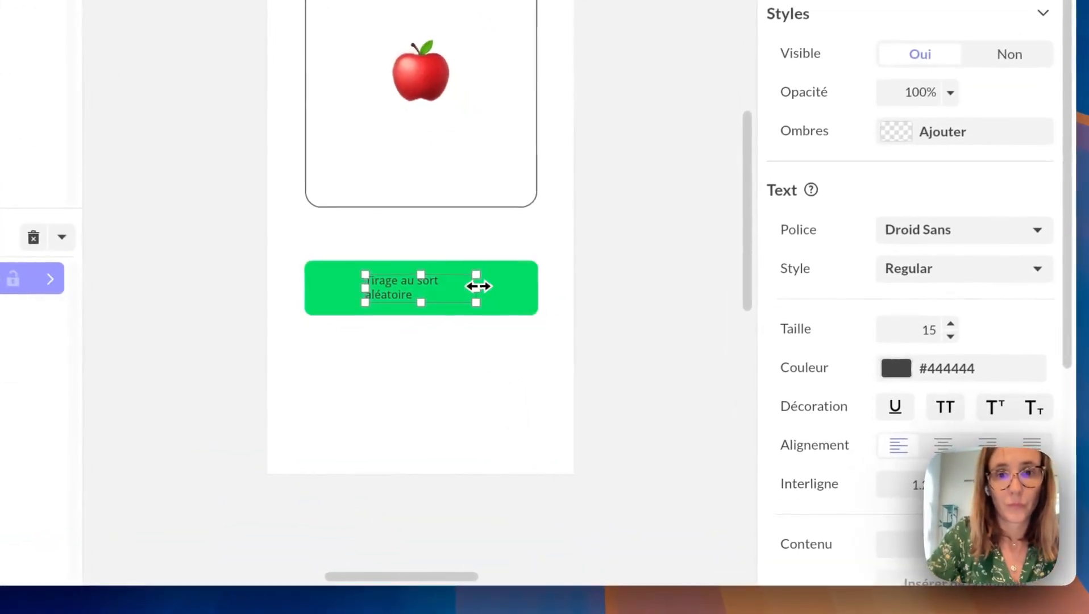
Widen the button label's text box so it fits on one line and set its font size to 18.
left_click_drag(478, 286, 532, 286)
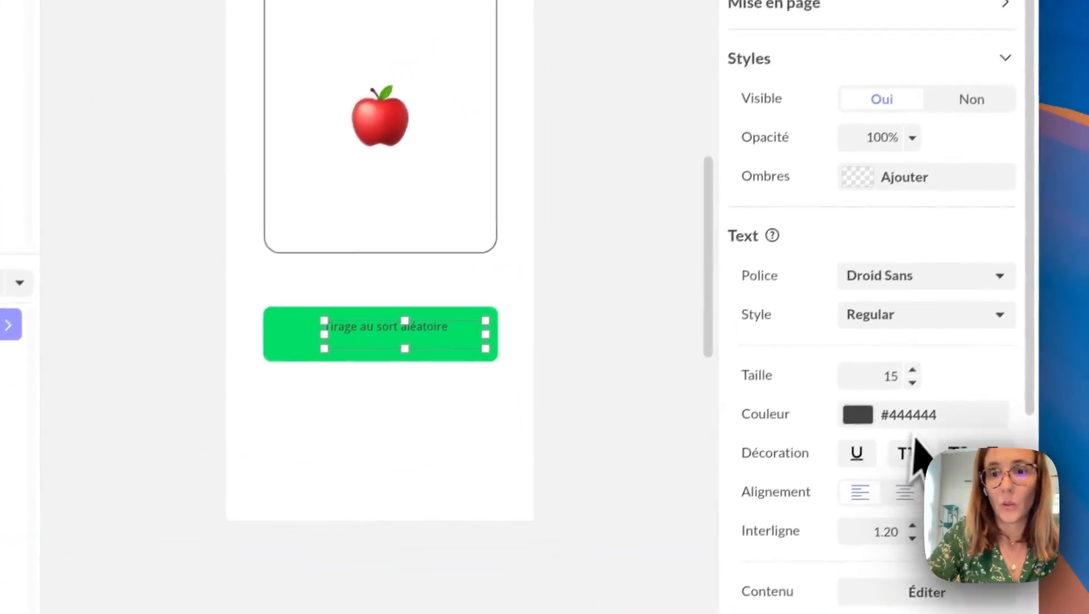
scroll(937, 369, "down", 3)
left_click(910, 334)
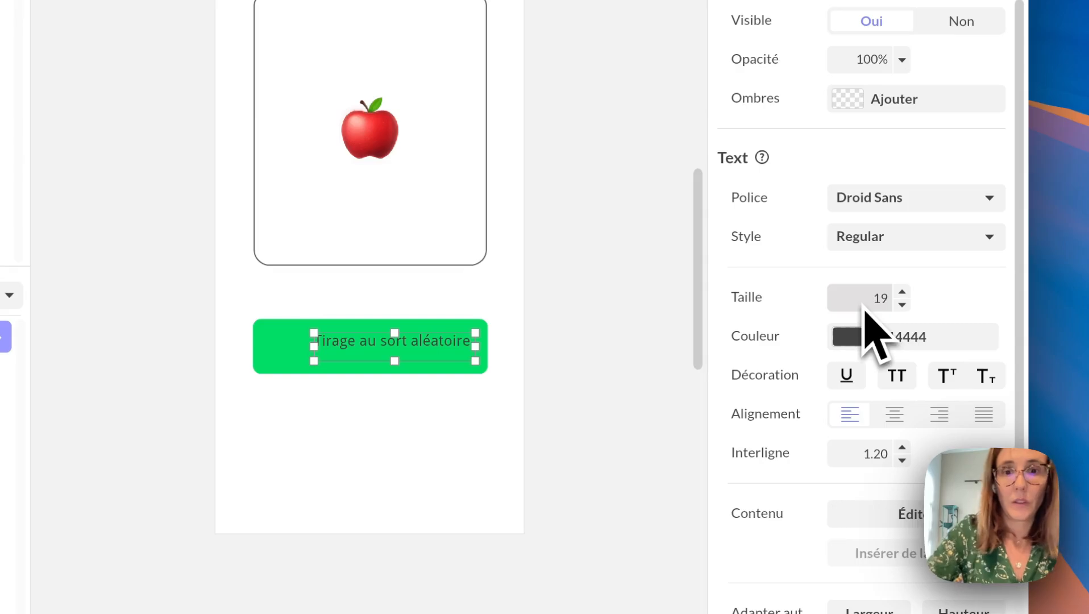
type("18")
key("Return")
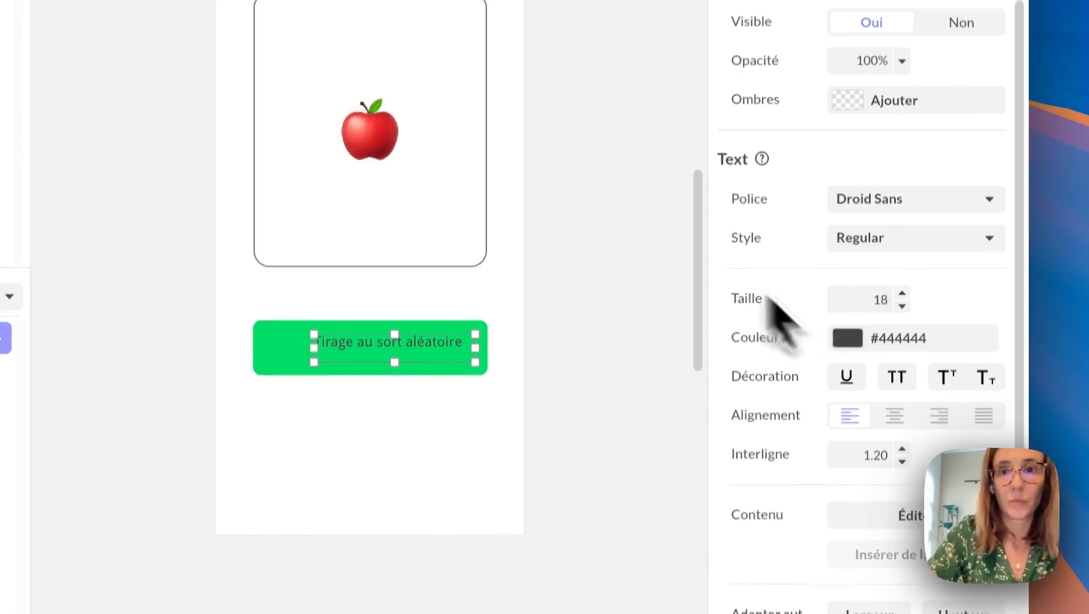
Centre-align the label text and position its box in the middle of the green rectangle.
scroll(847, 267, "down", 2)
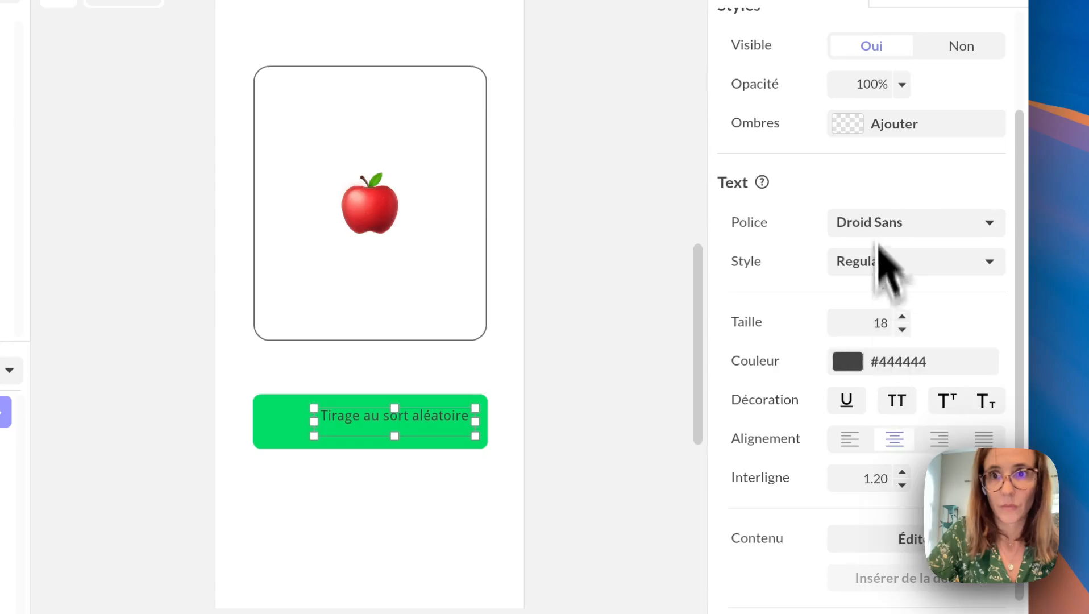
left_click(465, 464)
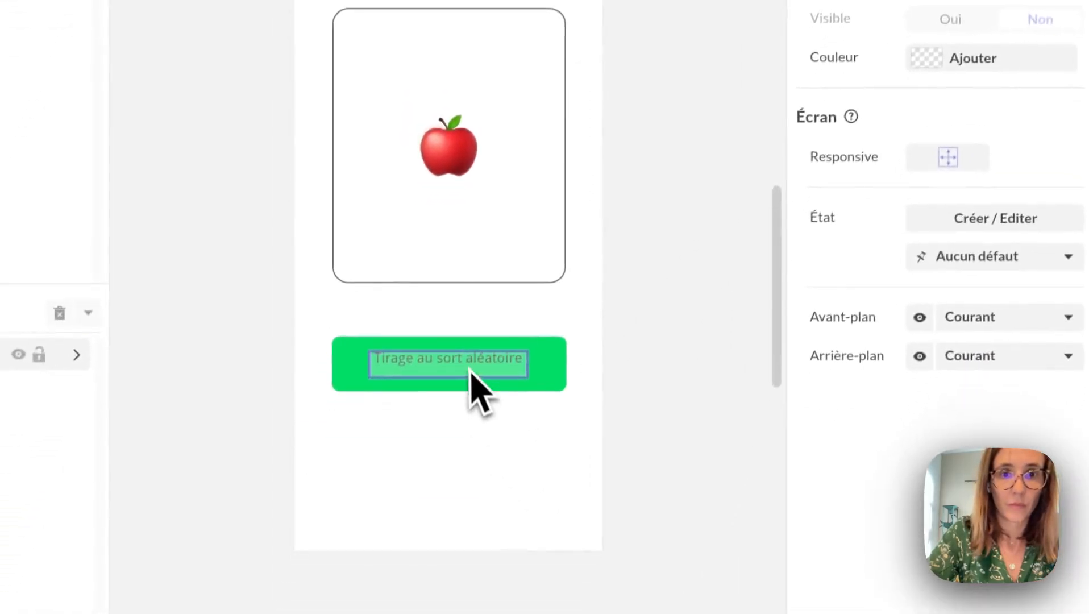
left_click_drag(470, 368, 470, 365)
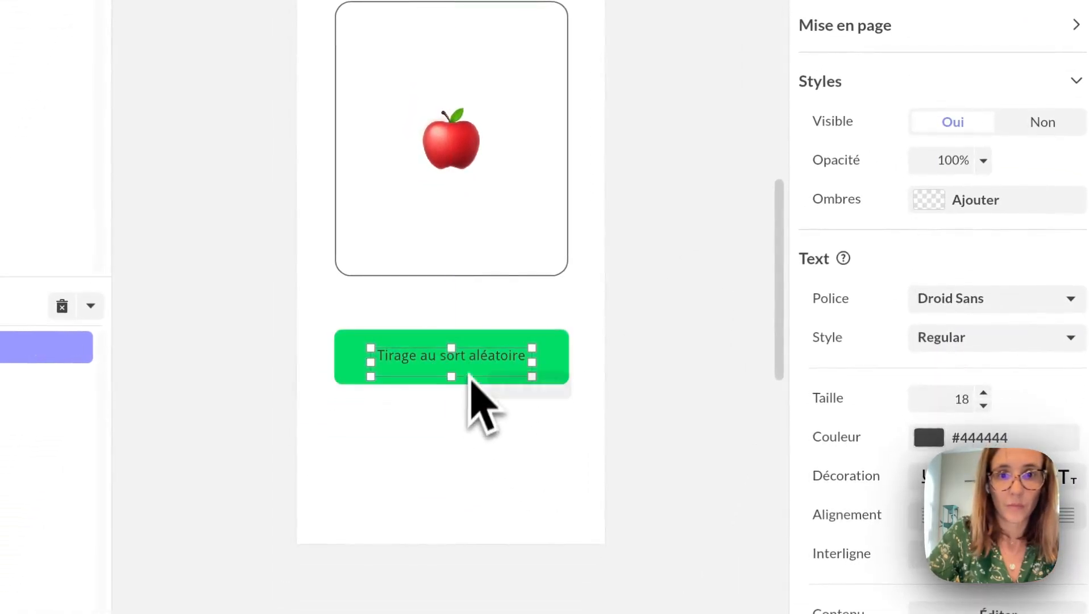
left_click(461, 394)
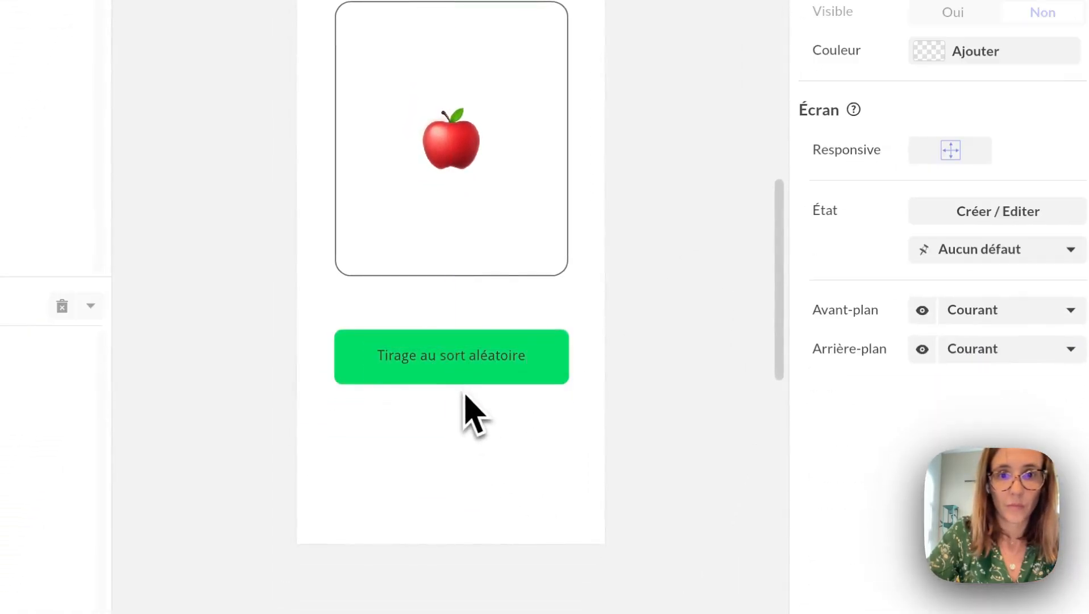
Slightly reduce the button rectangle's height and change its fill colour to light grey #DCDFDF.
left_click(559, 364)
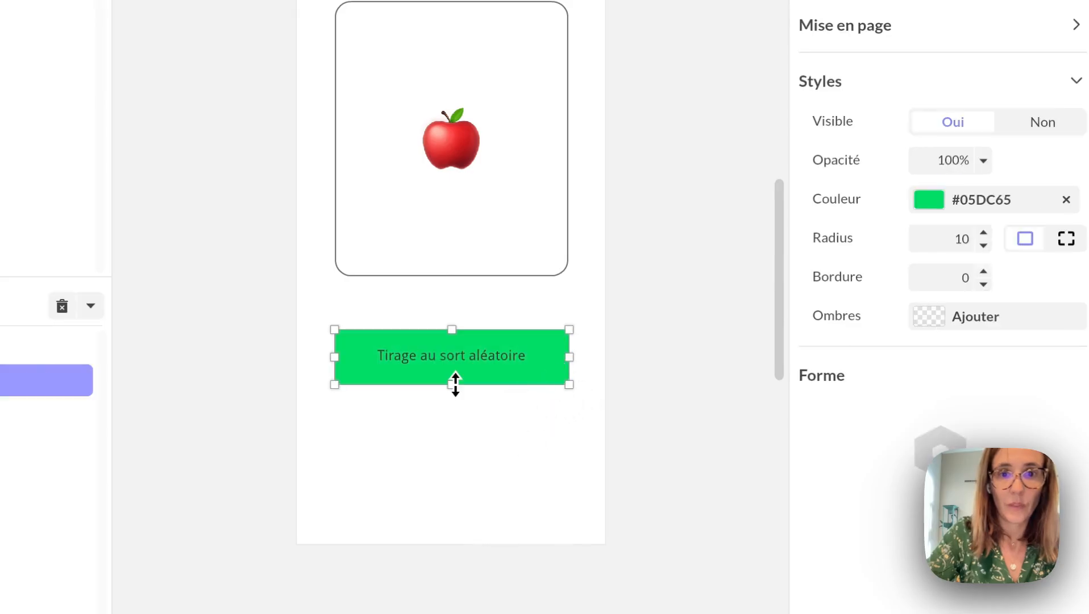
left_click_drag(455, 384, 452, 379)
left_click(966, 209)
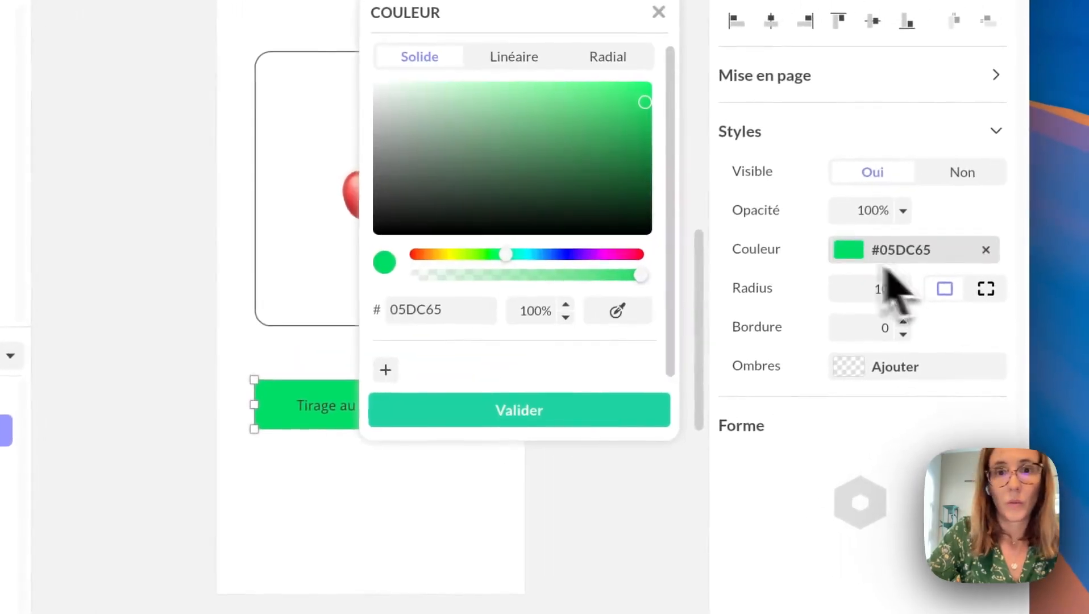
left_click_drag(434, 123, 376, 102)
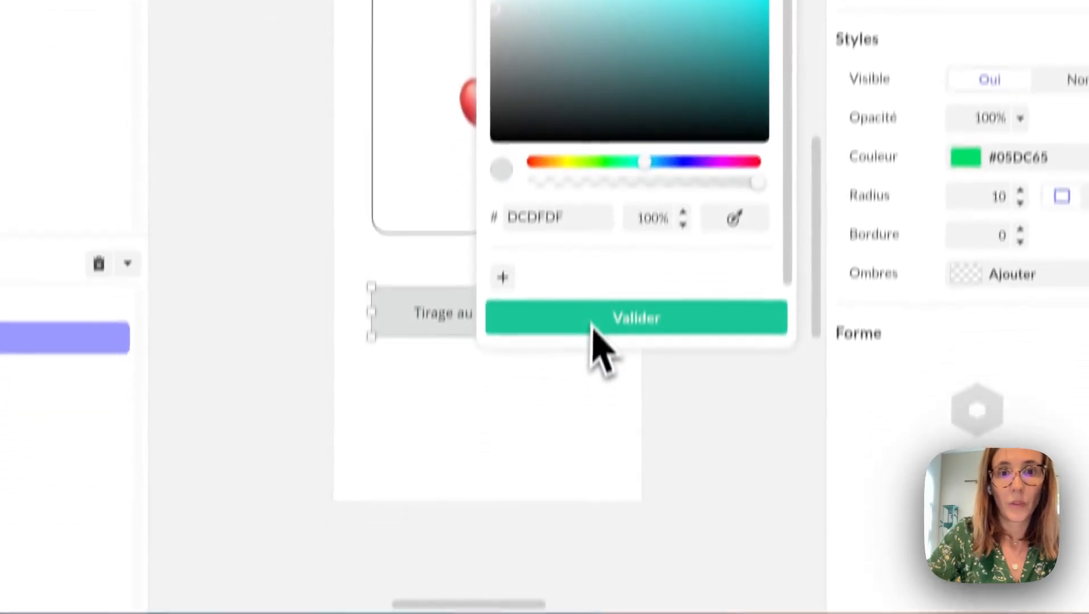
left_click(593, 323)
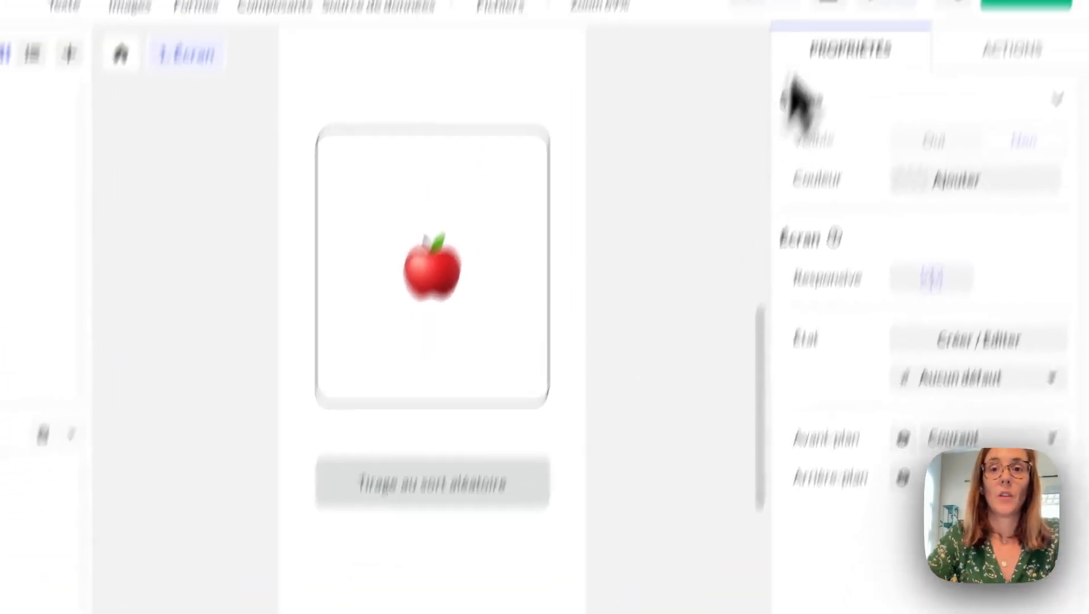
Save the project and preview the card with its random-draw button, then return to the editor.
left_click(793, 134)
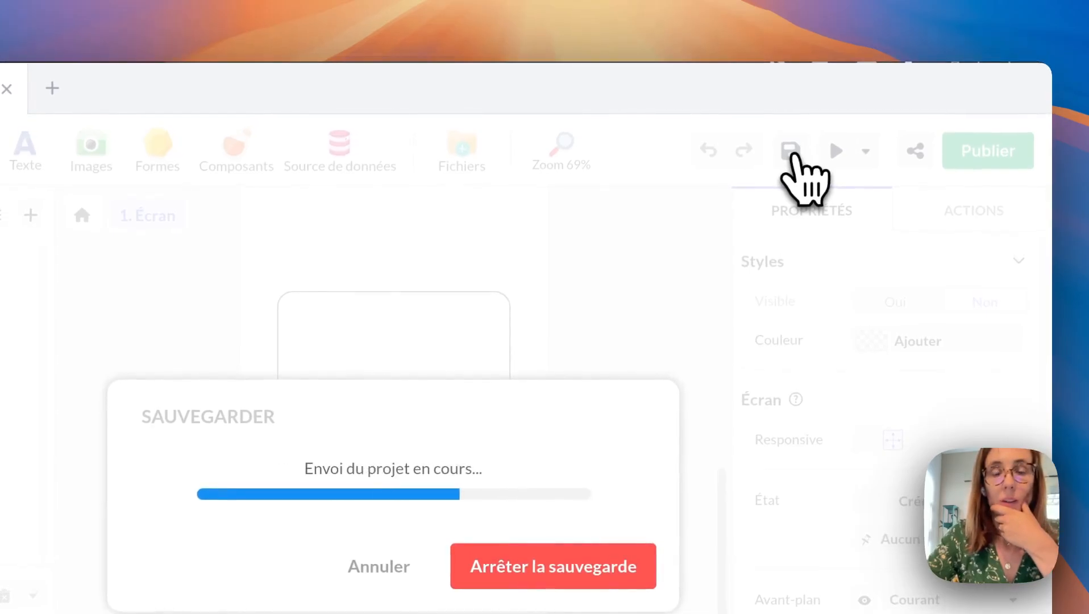
left_click(836, 152)
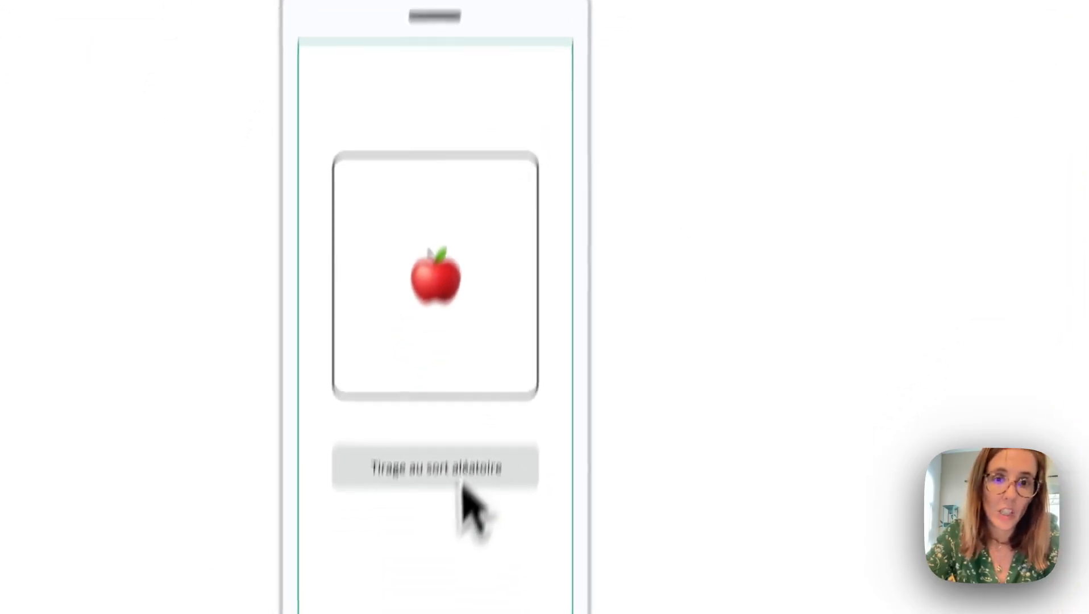
left_click(975, 140)
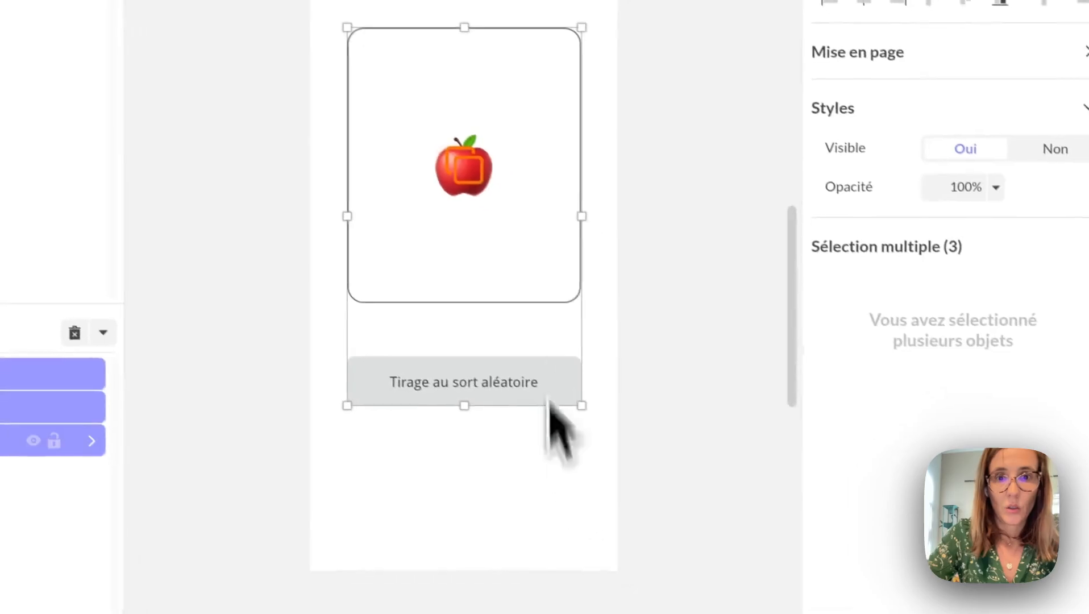
Select the fruit card, the grey button and its label together and move them slightly lower on the screen.
left_click_drag(613, 276, 611, 313)
left_click_drag(519, 234, 518, 225)
left_click(643, 222)
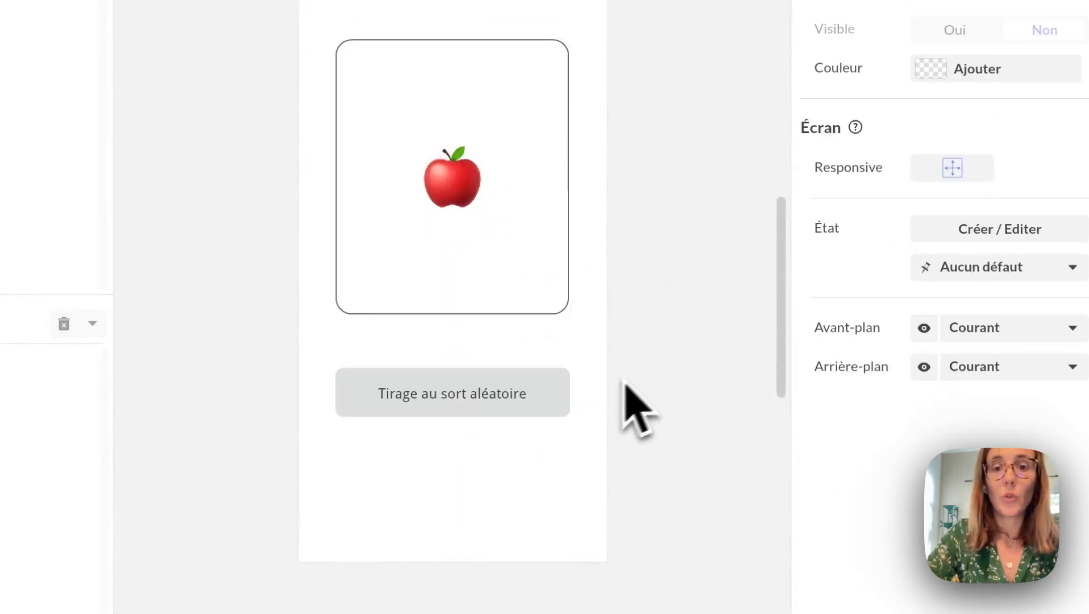
Open the actions of the grey rectangle behind the "Tirage au sort aléatoire" label.
left_click(569, 400)
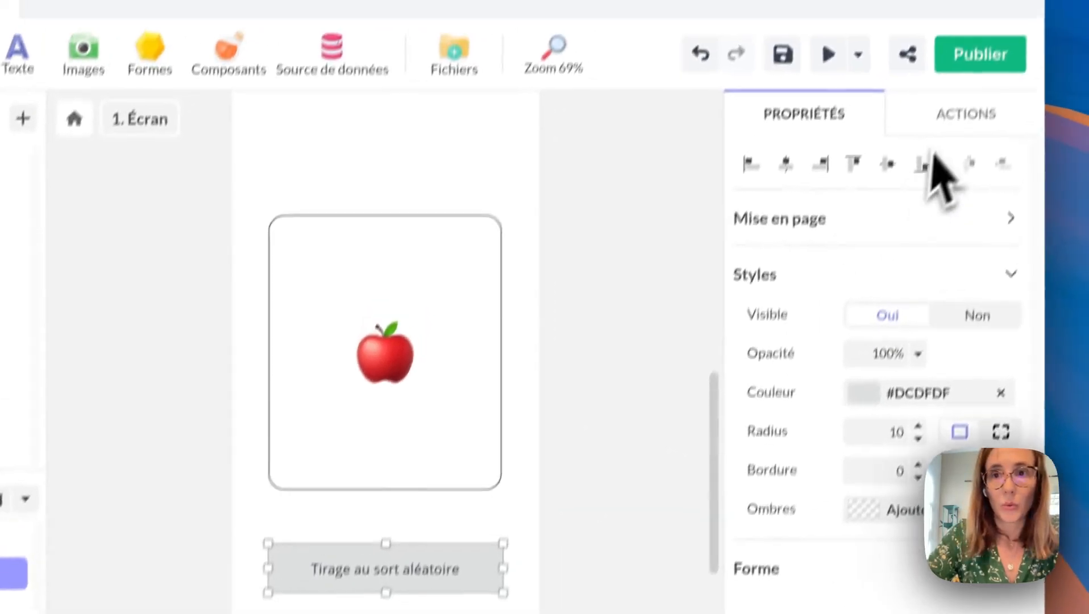
left_click(946, 165)
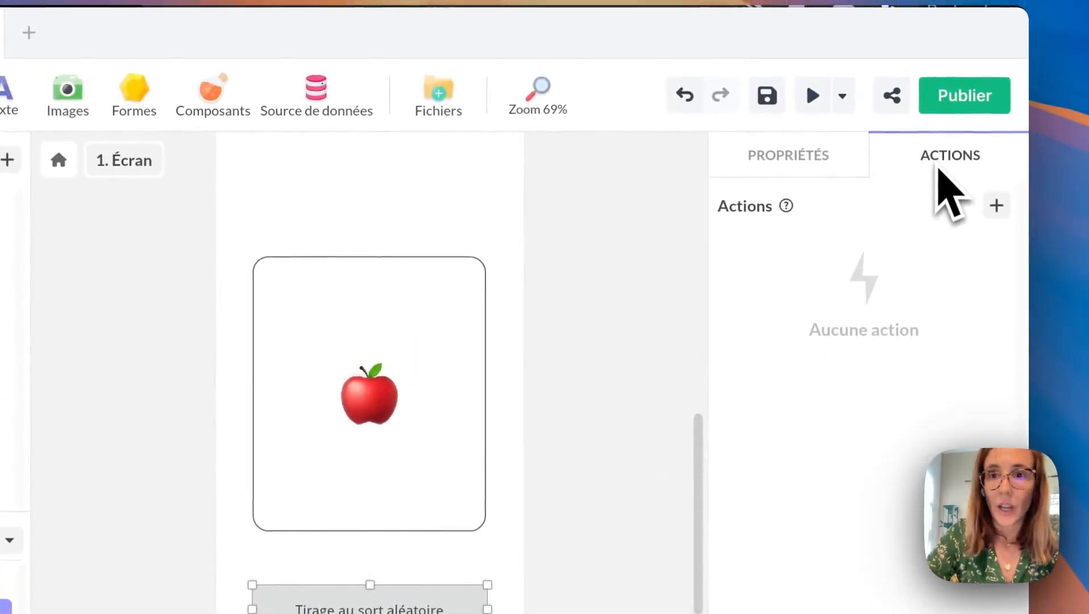
Save the project, preview it and test the "Tirage au sort aléatoire" button with repeated draws.
left_click(767, 96)
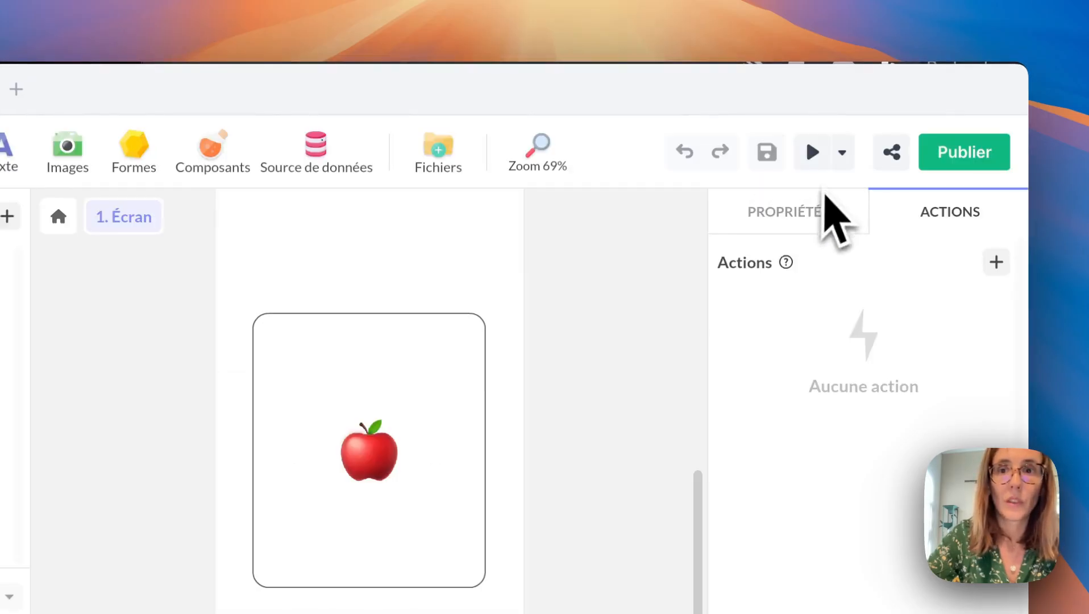
left_click(814, 154)
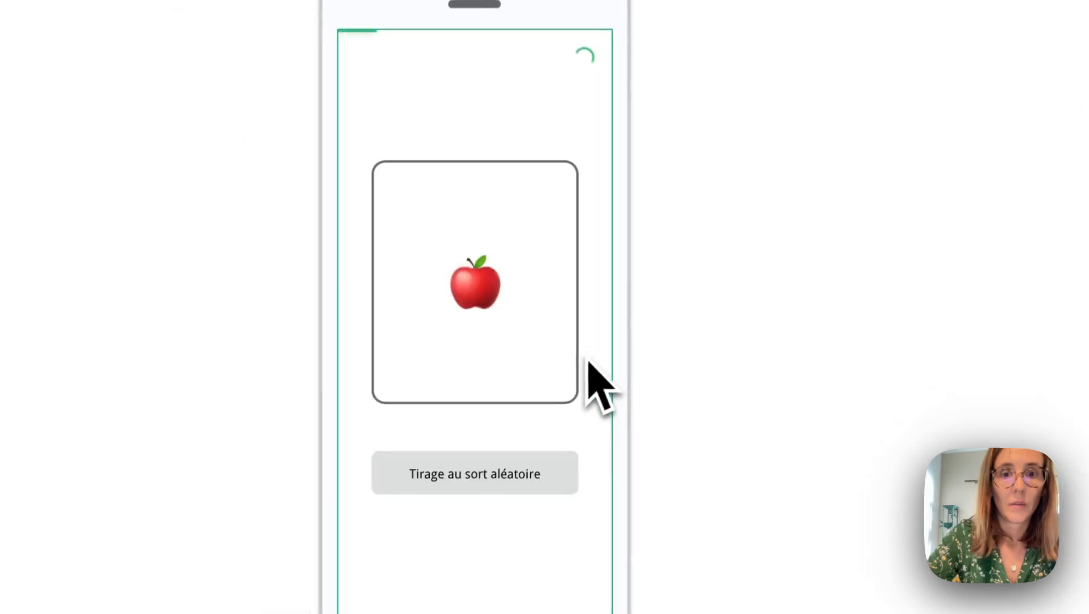
left_click(566, 344)
left_click(565, 343)
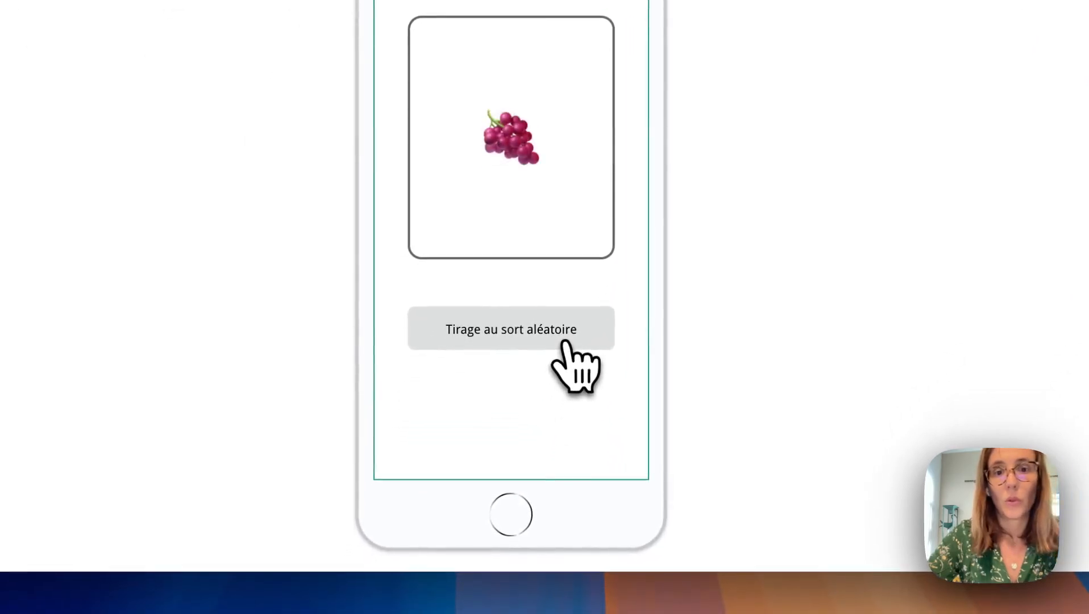